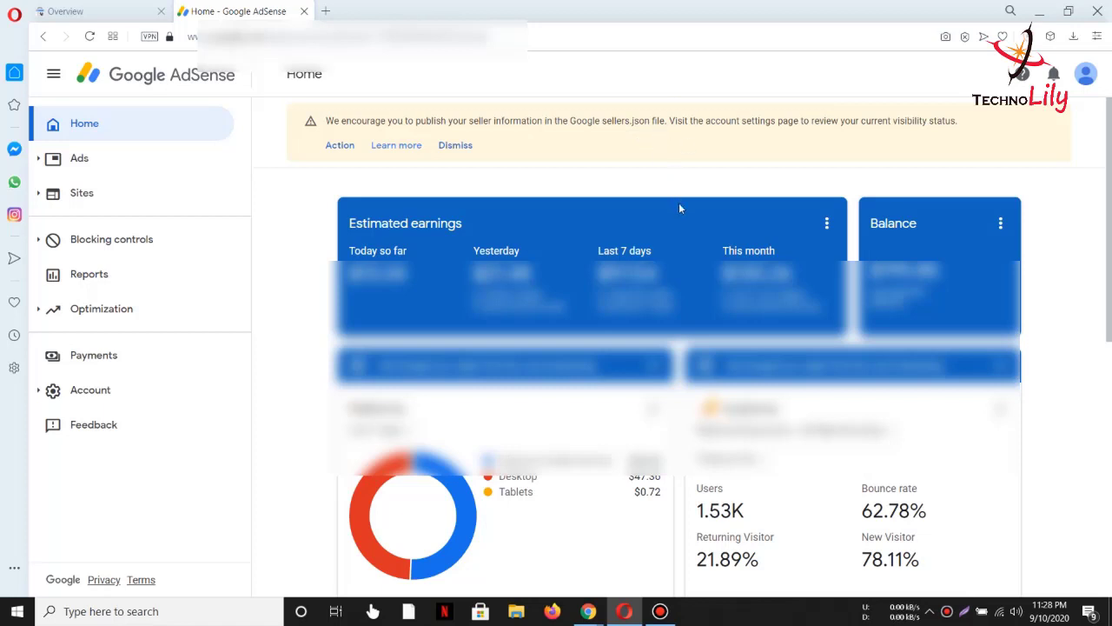
Open the account information settings from the sellers.json notice and set the seller information visibility to Transparent
scroll(690, 270, down, 1)
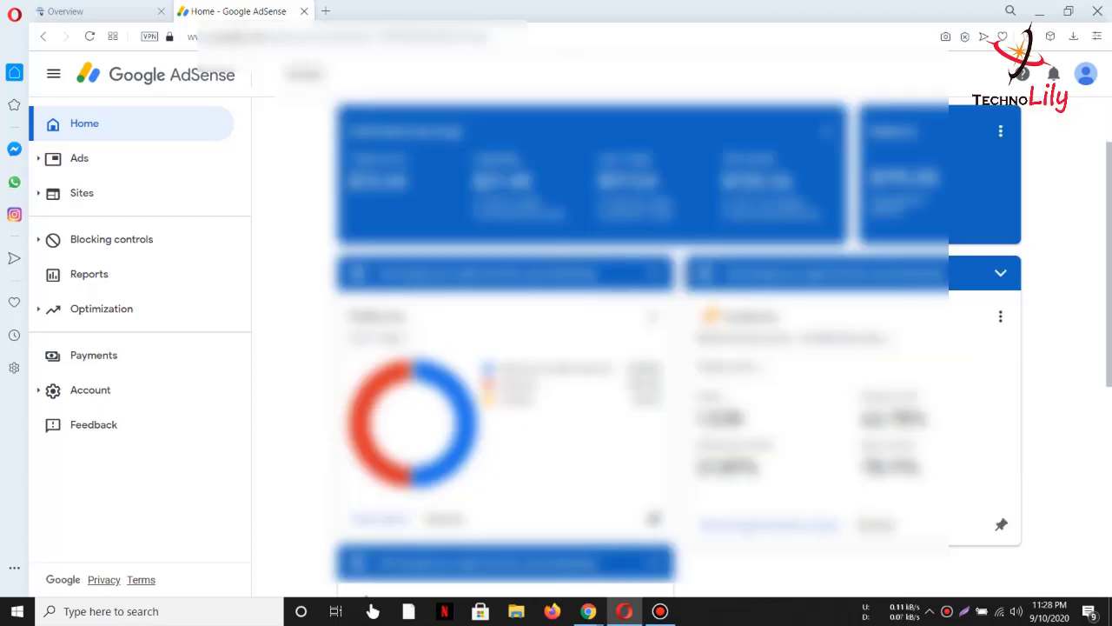
scroll(677, 338, up, 1)
click(340, 148)
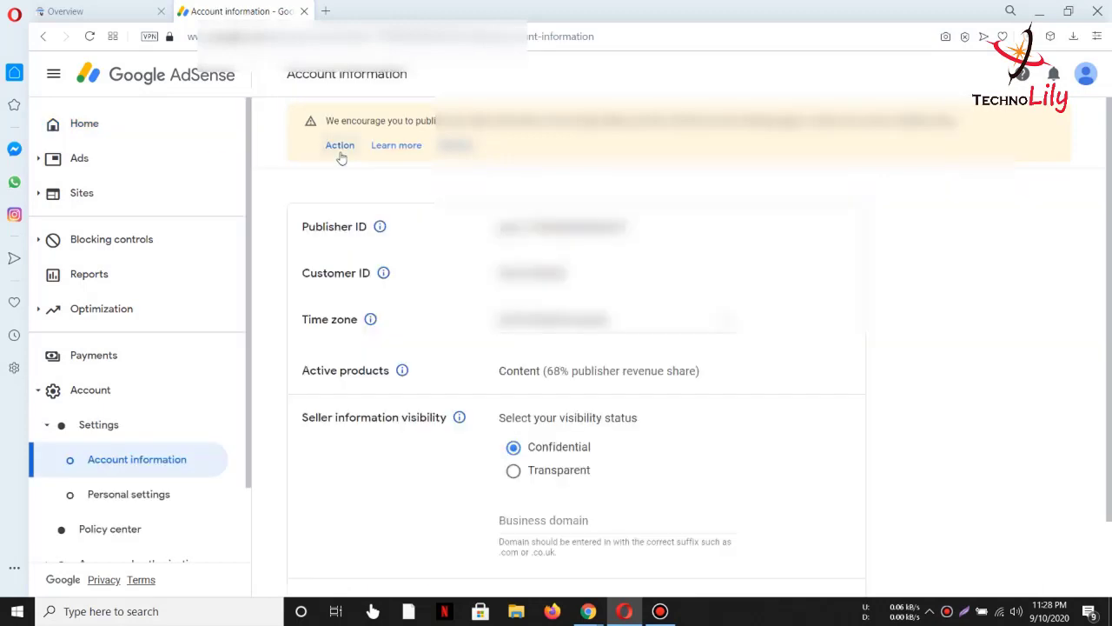
scroll(623, 398, down, 1)
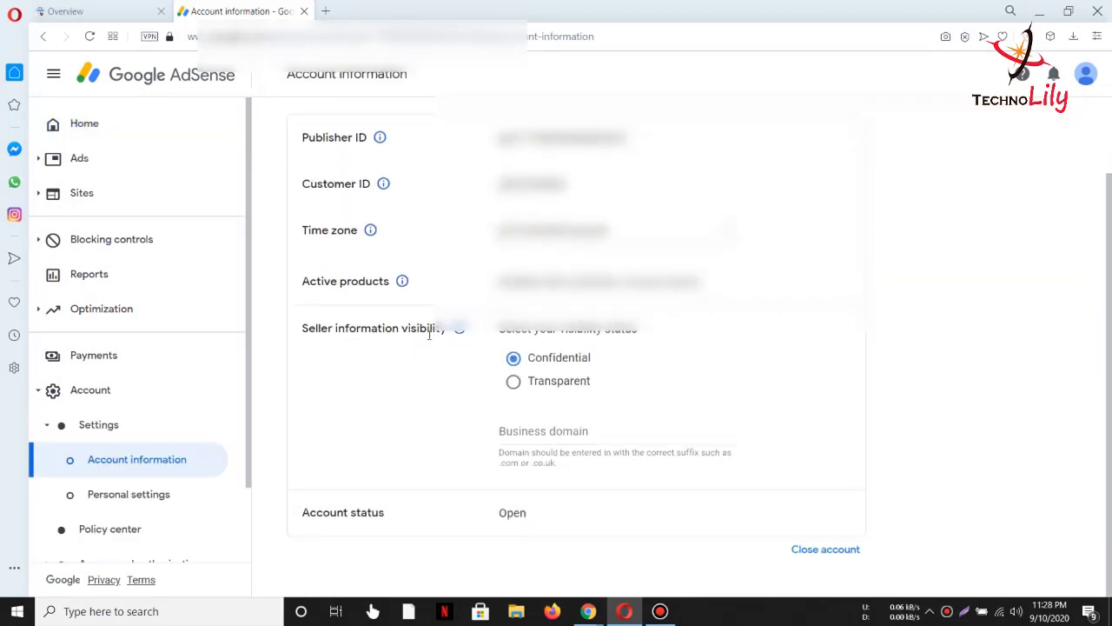
click(512, 386)
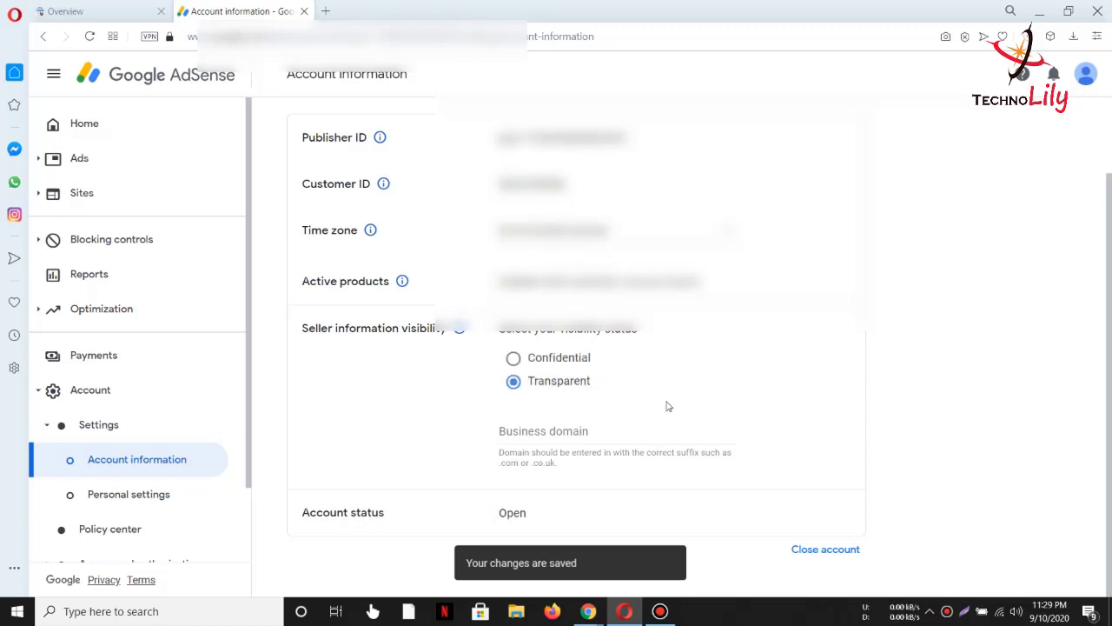
Enter Technolily.net as the business domain for the seller information and commit the entry
click(575, 431)
text(T)
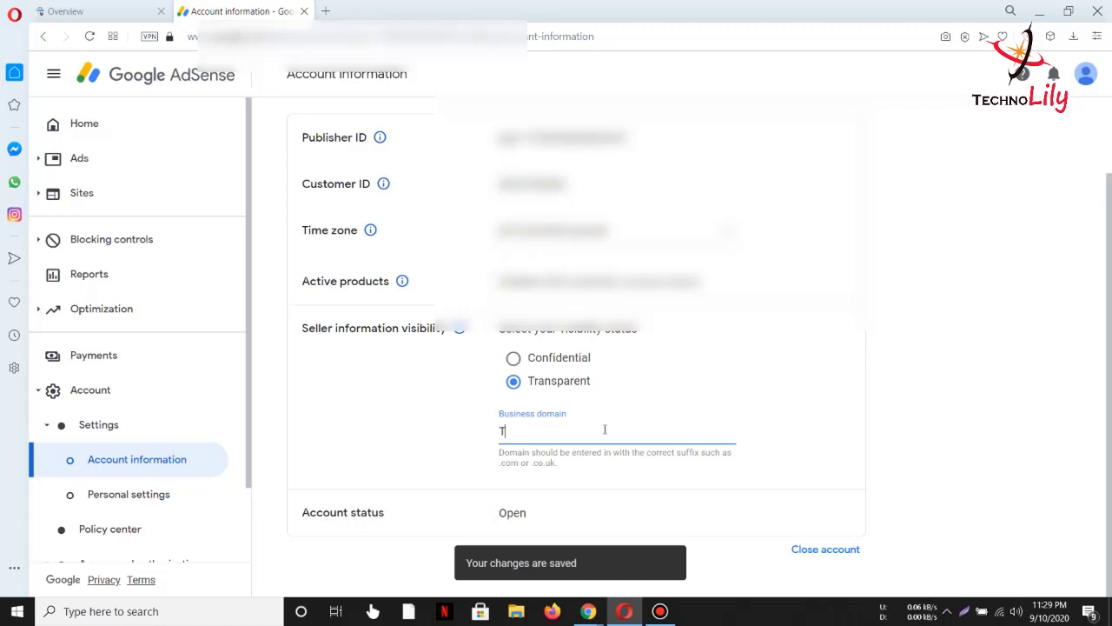
text(echnolily.net)
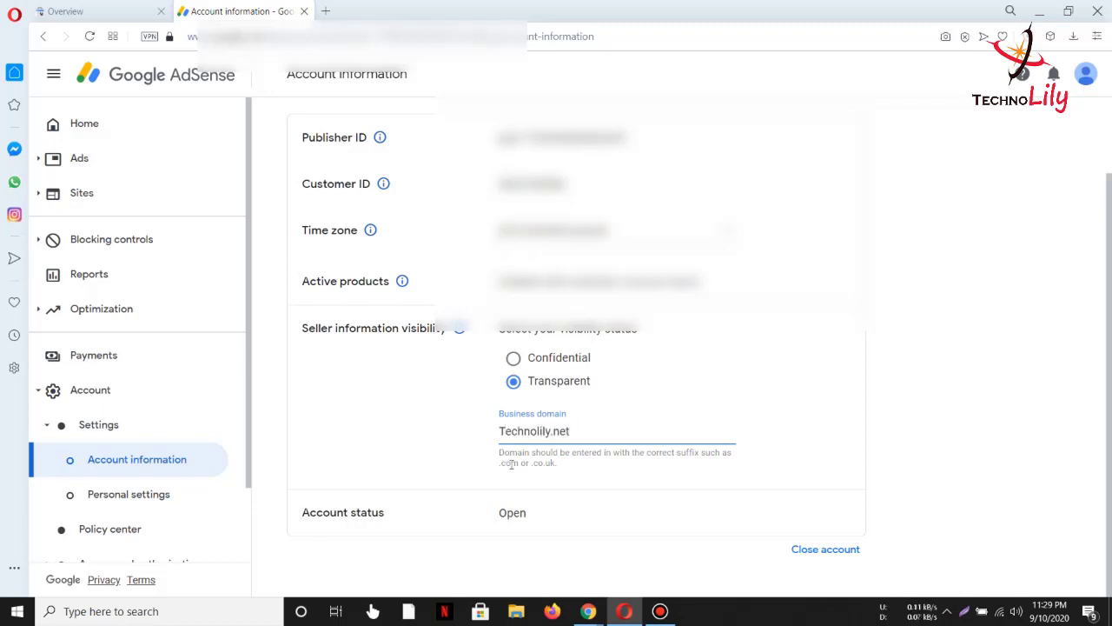
click(768, 450)
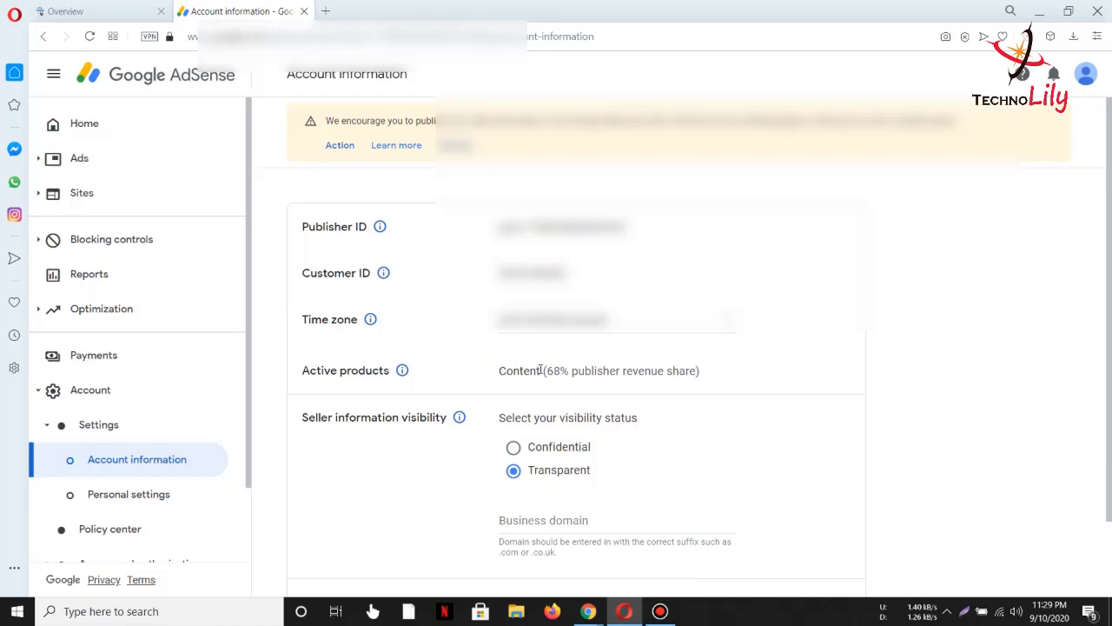
Switch to the TechnoLily article in Chrome and review its visibility settings and the instructions for adding sellers.json
mouse_move(588, 611)
click(572, 556)
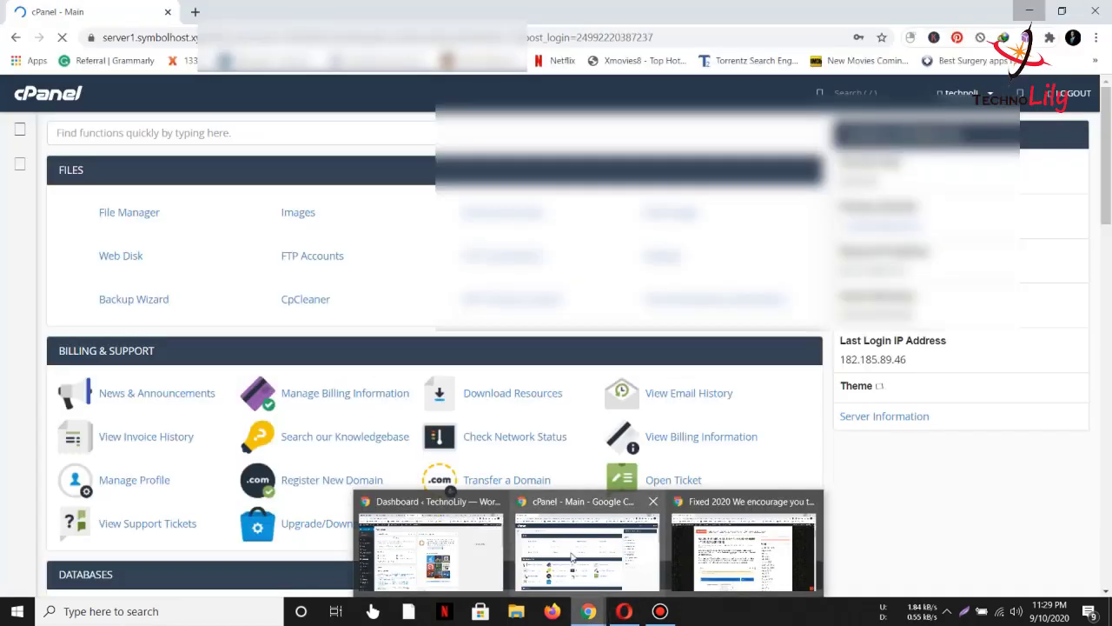
click(458, 541)
click(743, 547)
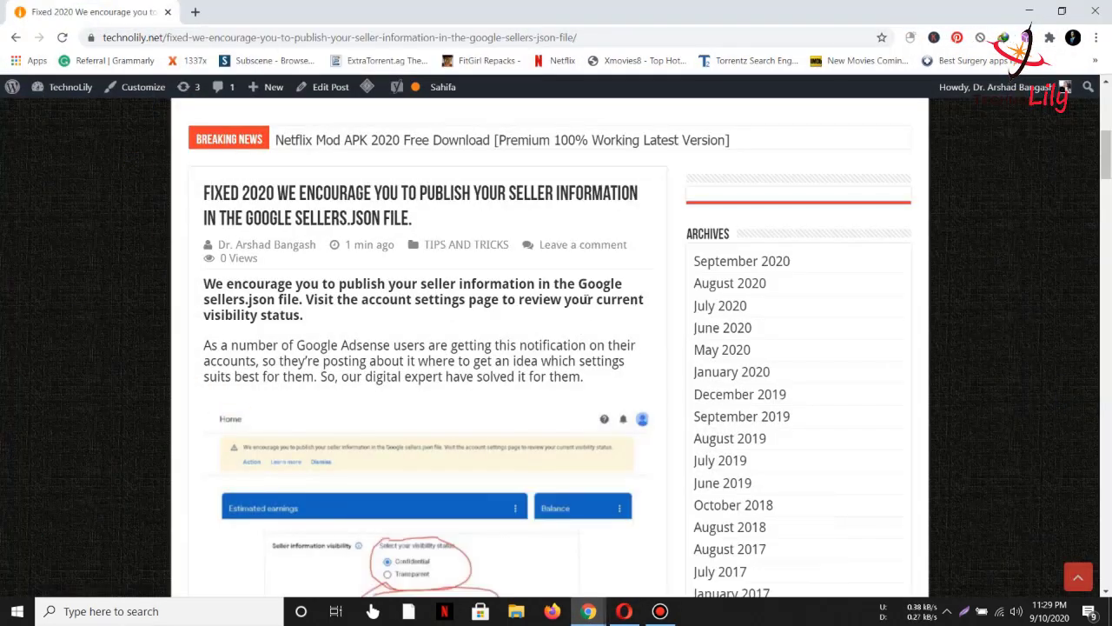
scroll(418, 396, down, 1)
scroll(417, 397, down, 12)
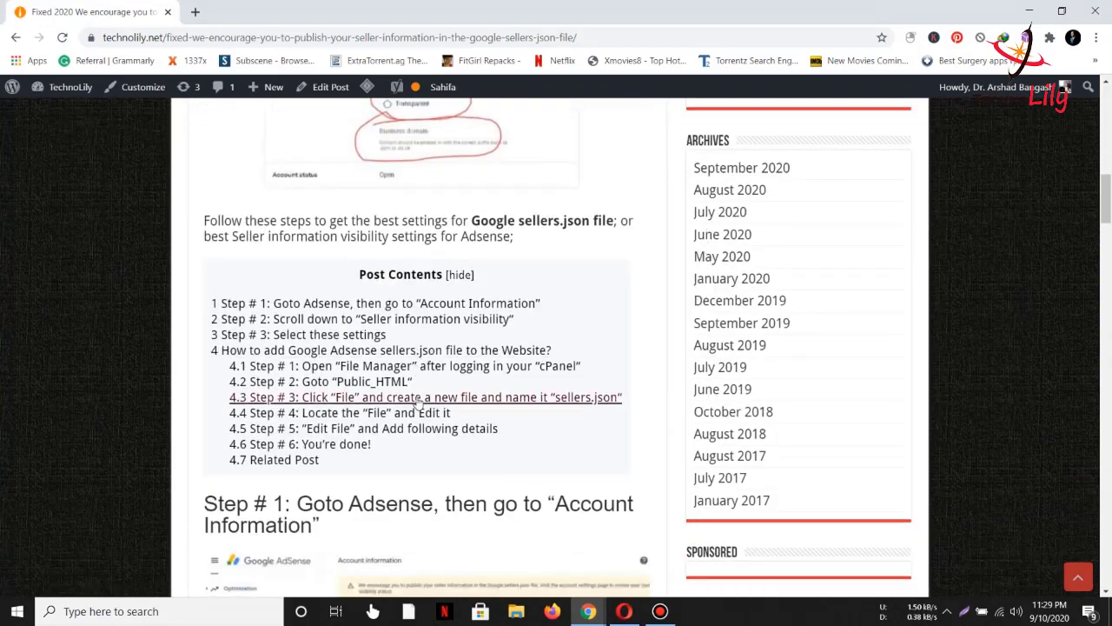
scroll(417, 401, down, 5)
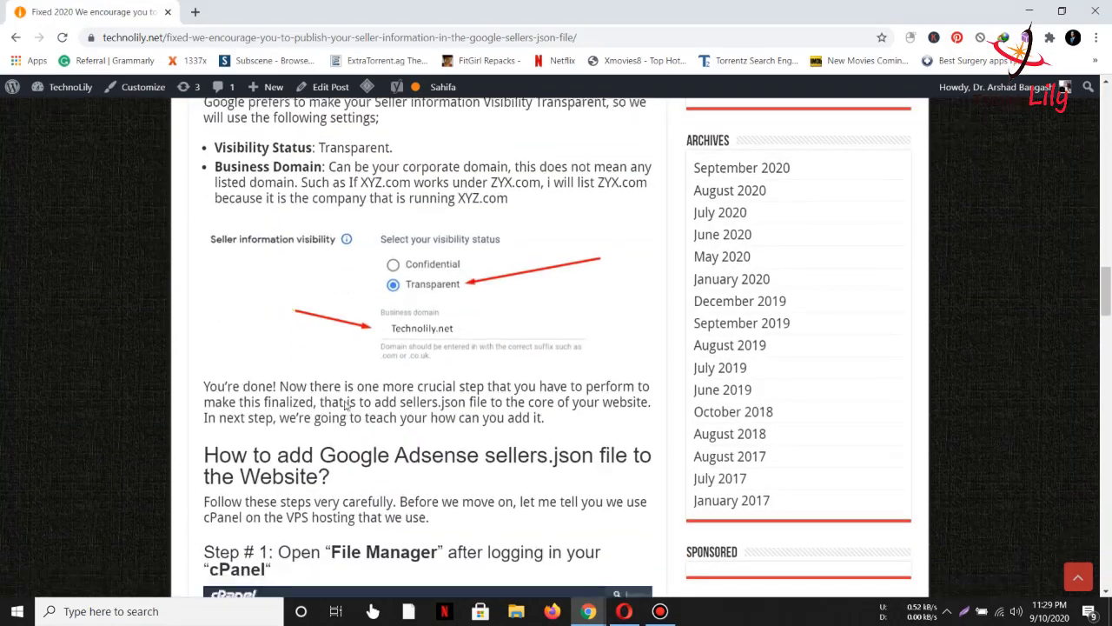
scroll(378, 195, up, 3)
scroll(337, 333, down, 3)
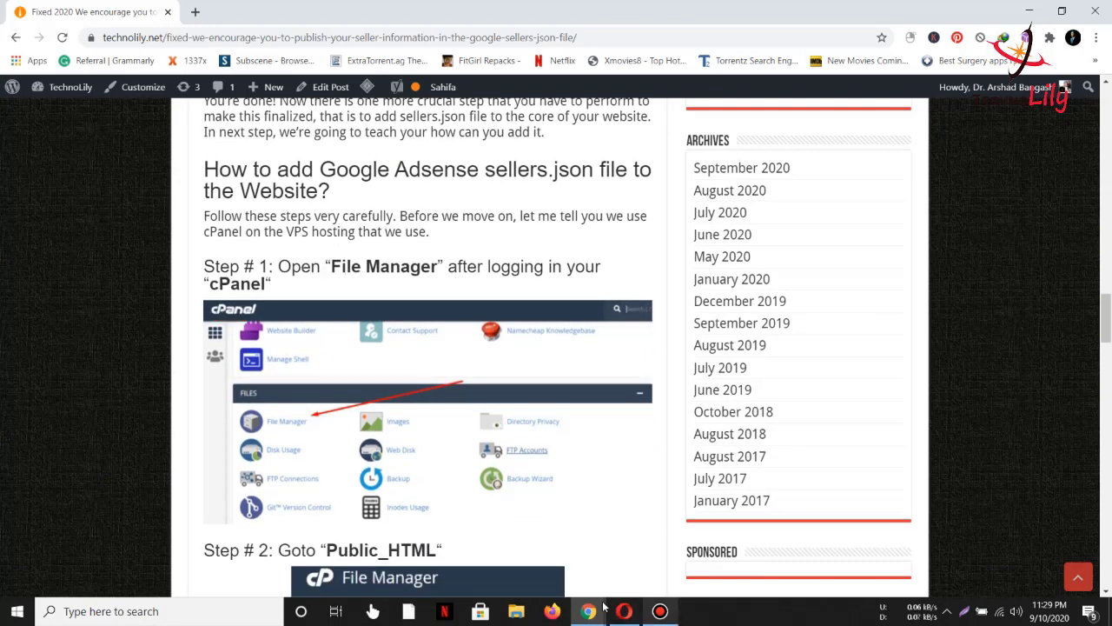
Switch to cPanel, open the File Manager and log in again with the account password
mouse_move(588, 611)
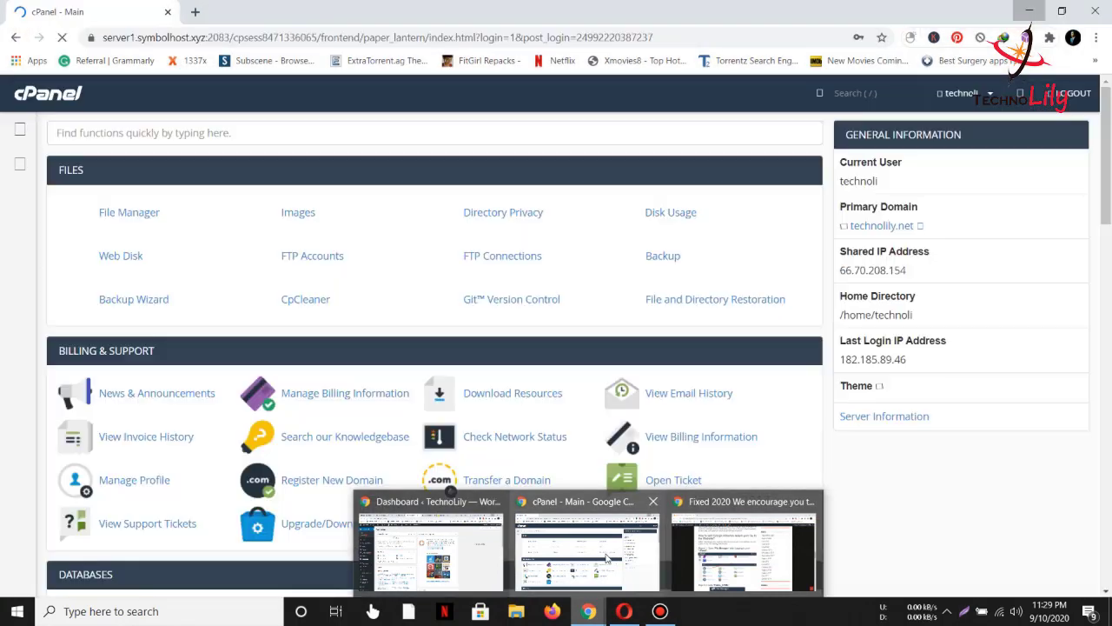
click(608, 556)
click(121, 215)
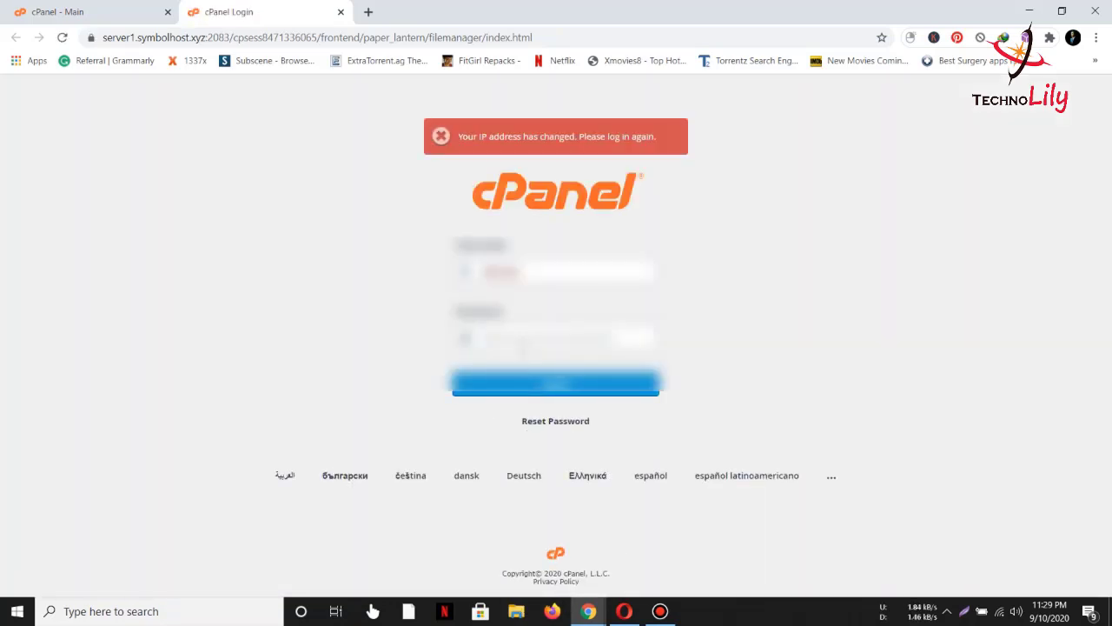
click(622, 396)
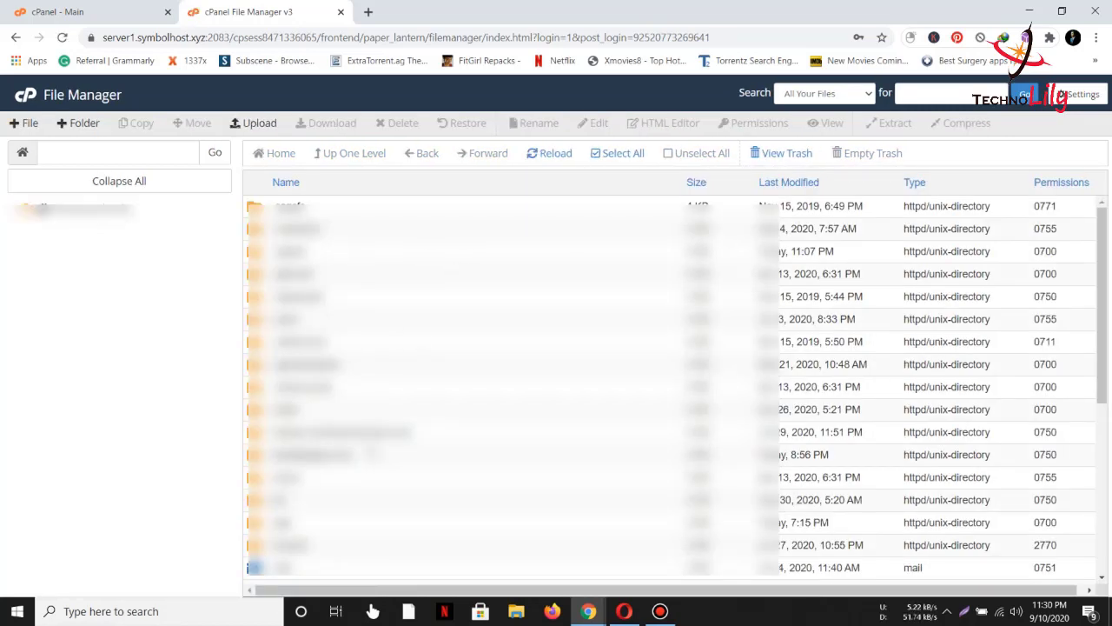
Go to the public_html folder and open the dialog for creating a new file there
scroll(349, 347, down, 3)
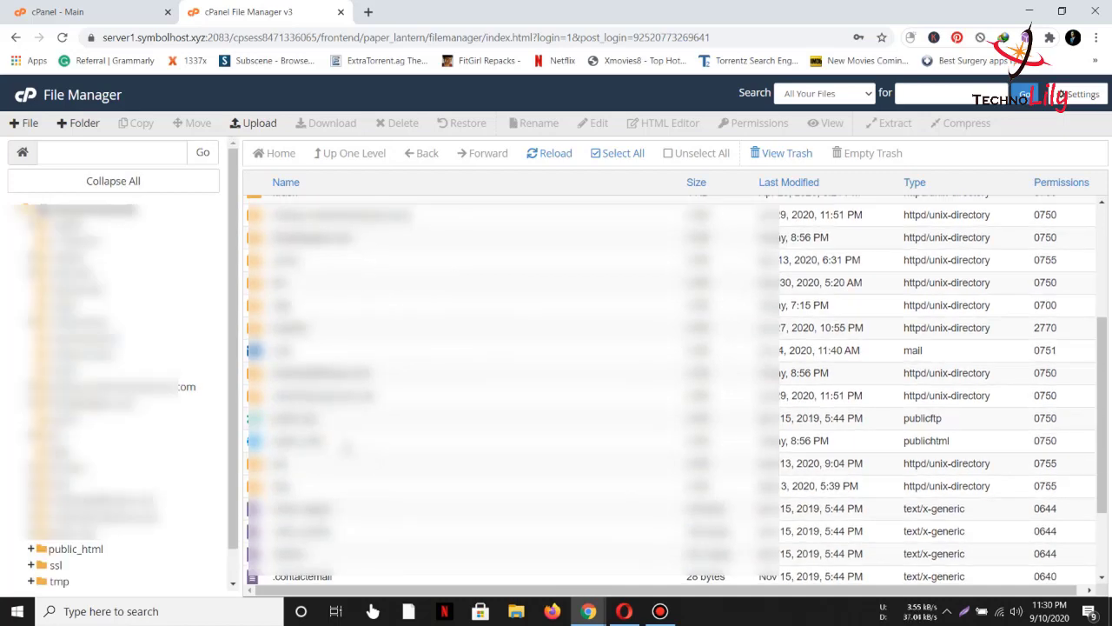
double_click(352, 442)
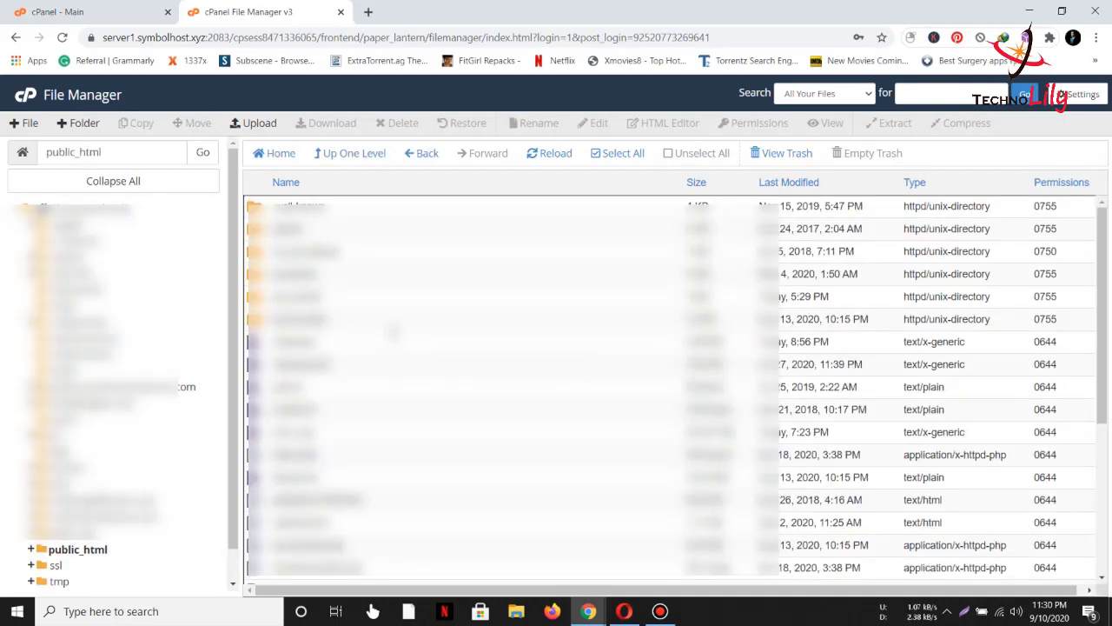
scroll(574, 348, down, 5)
scroll(582, 330, up, 5)
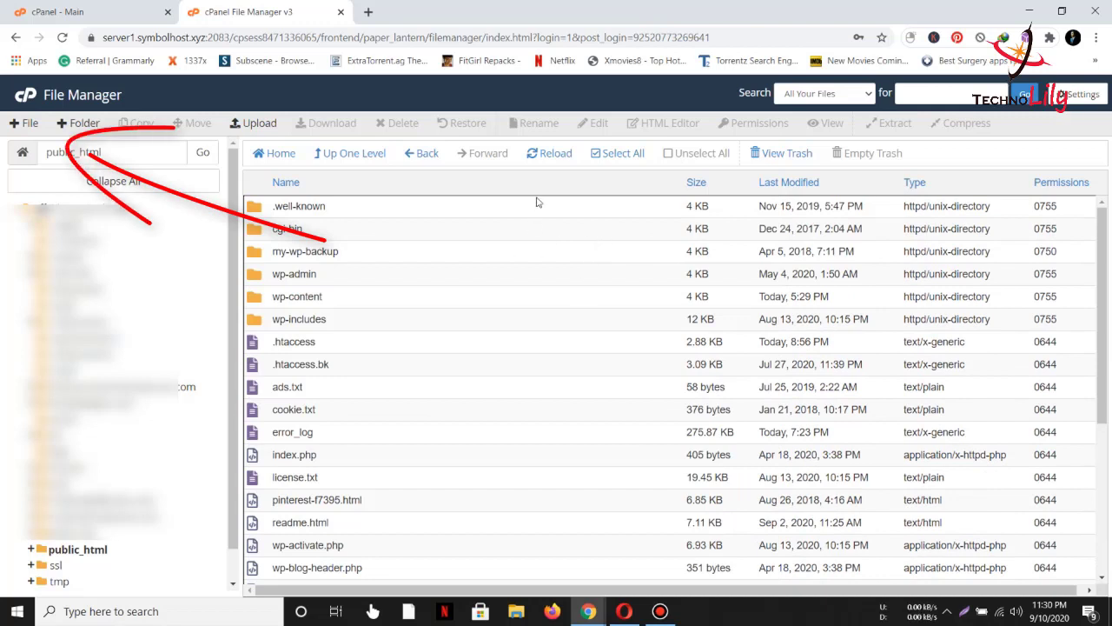
click(24, 123)
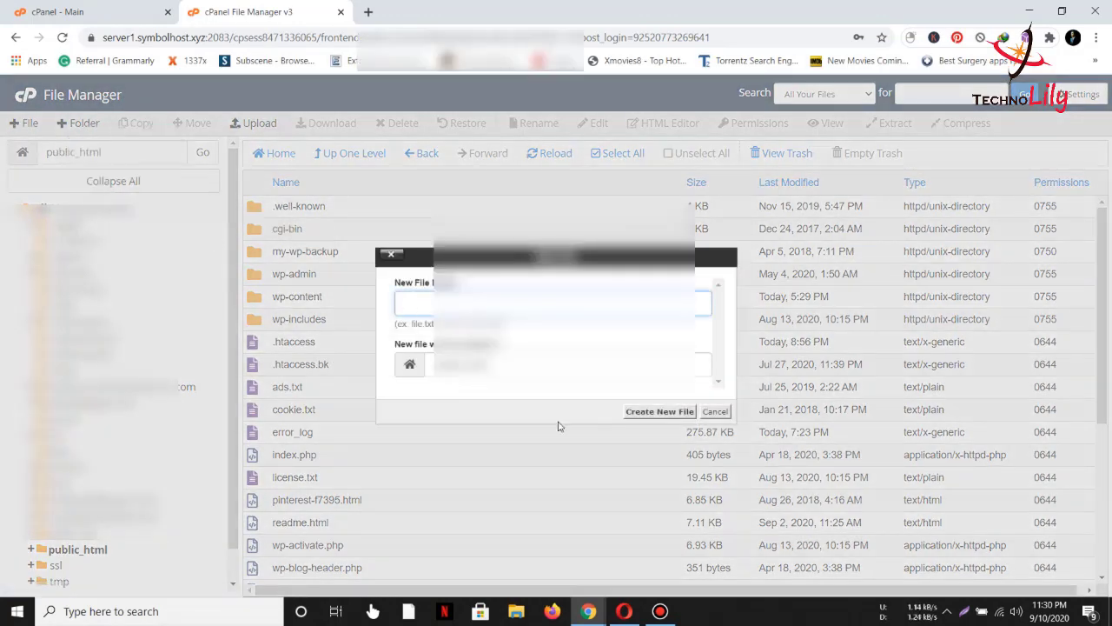
Return to the TechnoLily article and examine its steps for creating, naming and editing the sellers.json file
click(624, 611)
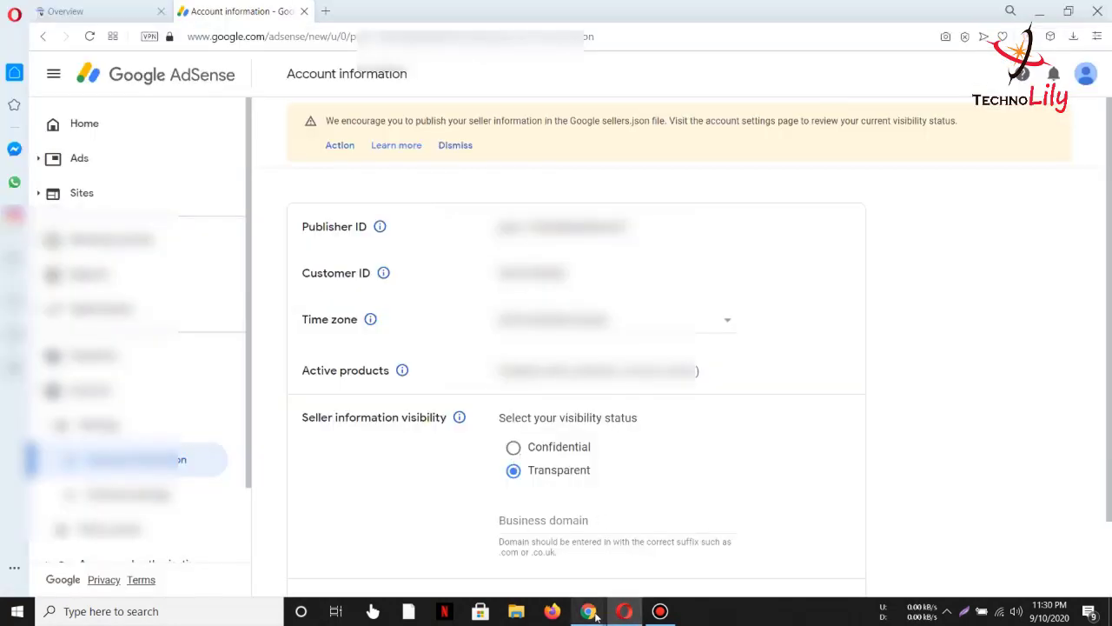
mouse_move(590, 612)
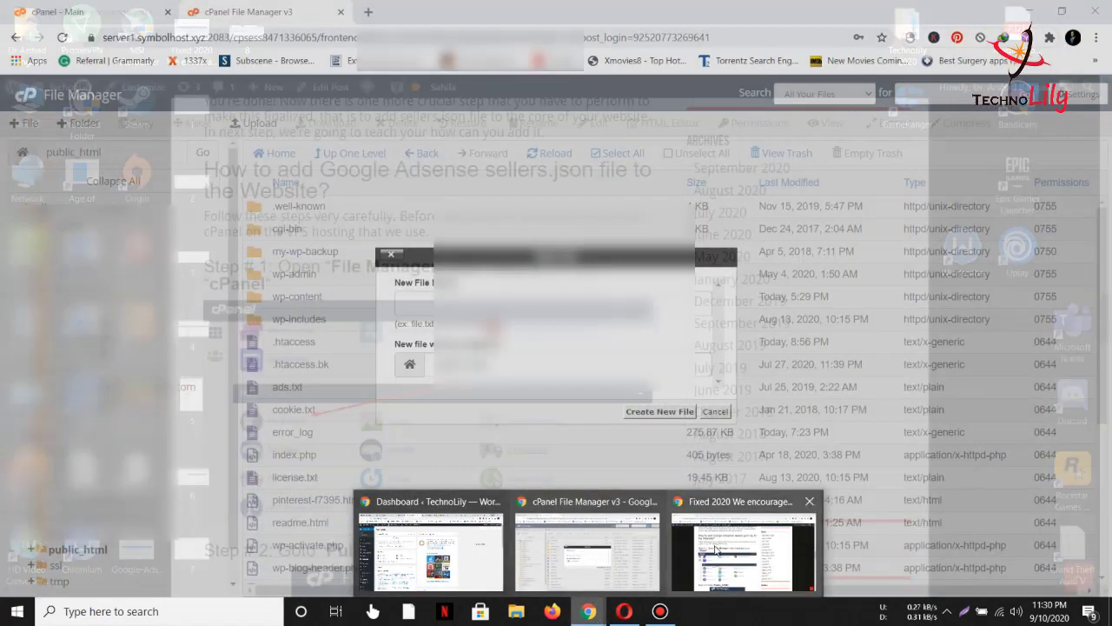
click(714, 547)
scroll(477, 365, down, 5)
scroll(449, 362, down, 5)
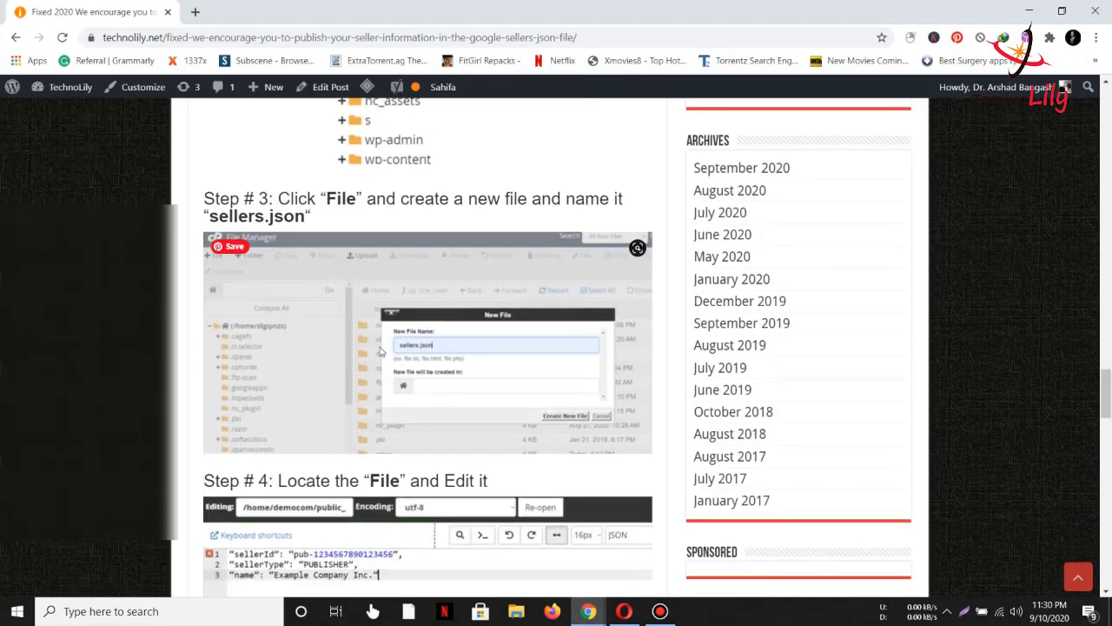
scroll(378, 350, down, 9)
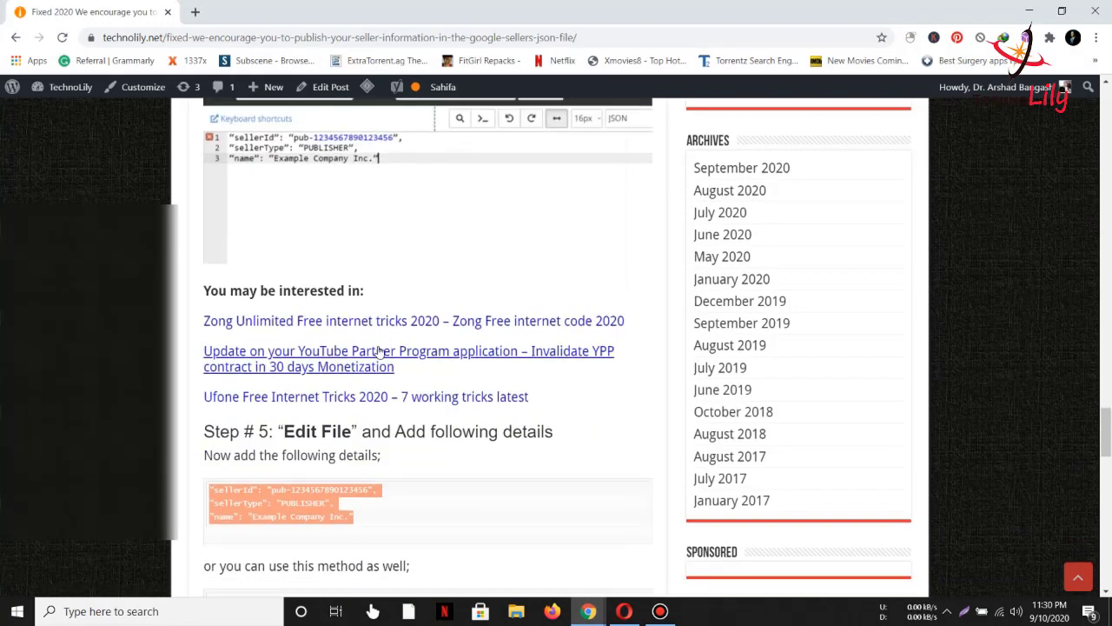
scroll(377, 359, up, 1)
scroll(378, 360, up, 15)
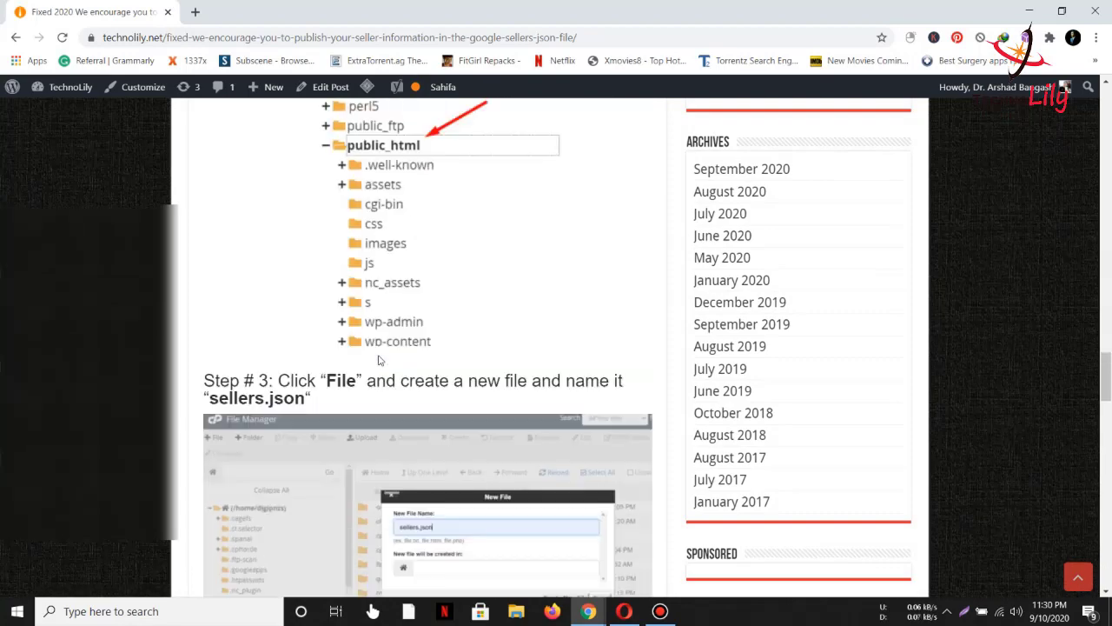
scroll(309, 263, up, 4)
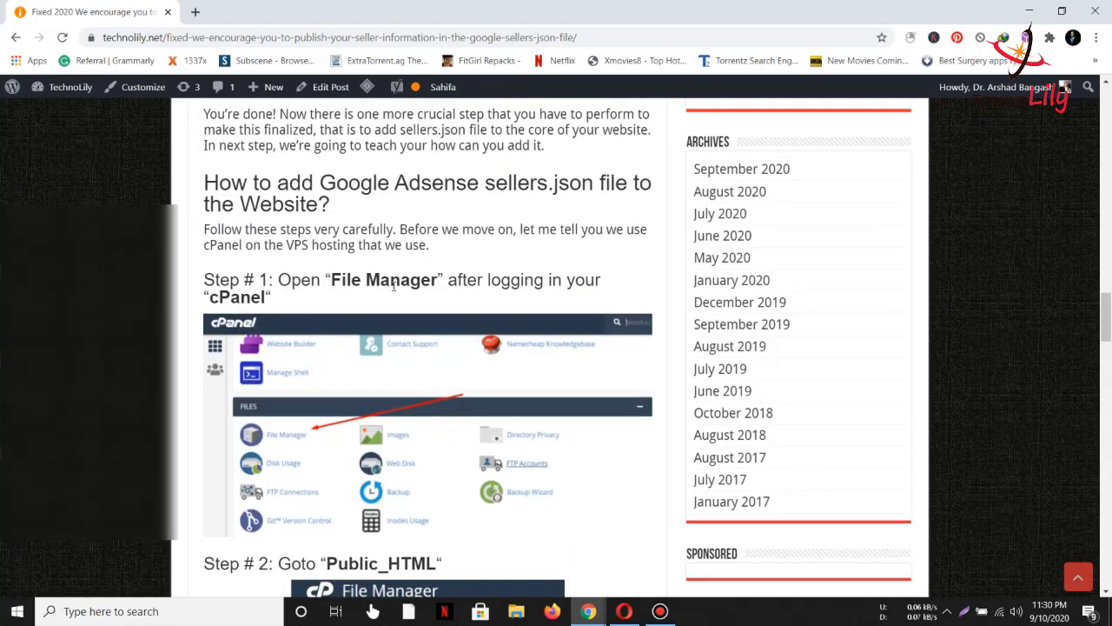
scroll(365, 298, down, 1)
scroll(306, 276, down, 3)
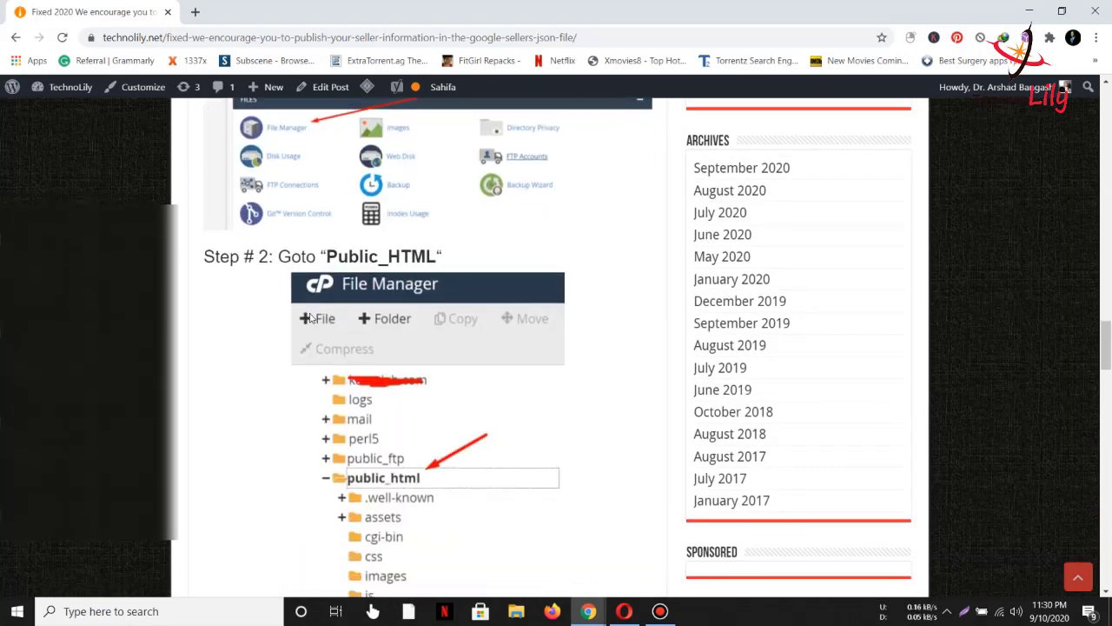
scroll(322, 261, down, 2)
scroll(347, 243, up, 2)
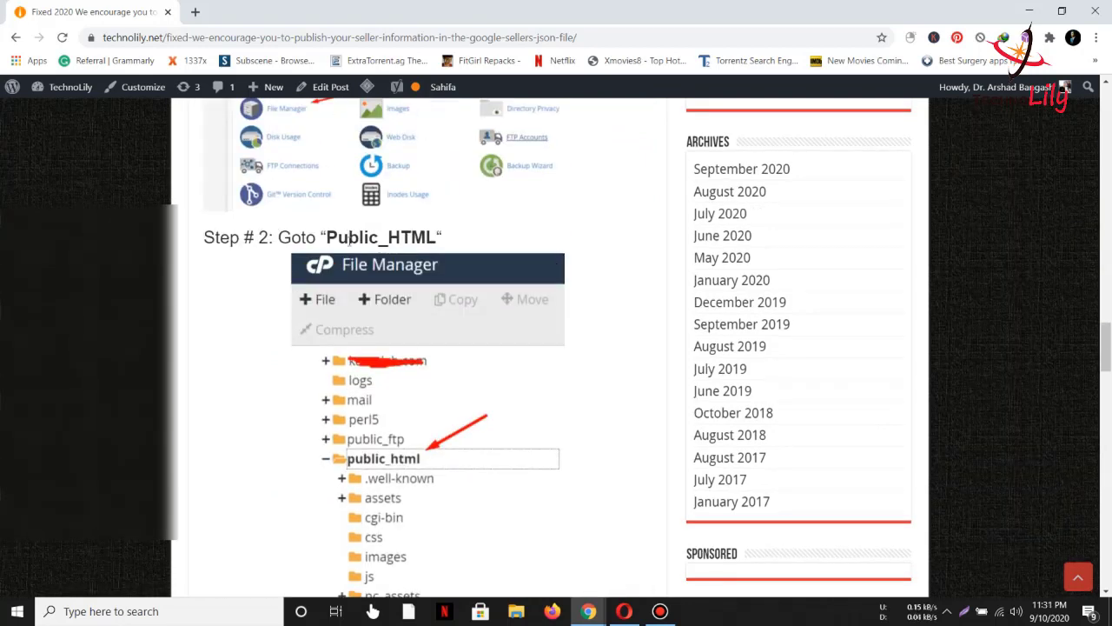
scroll(418, 252, down, 5)
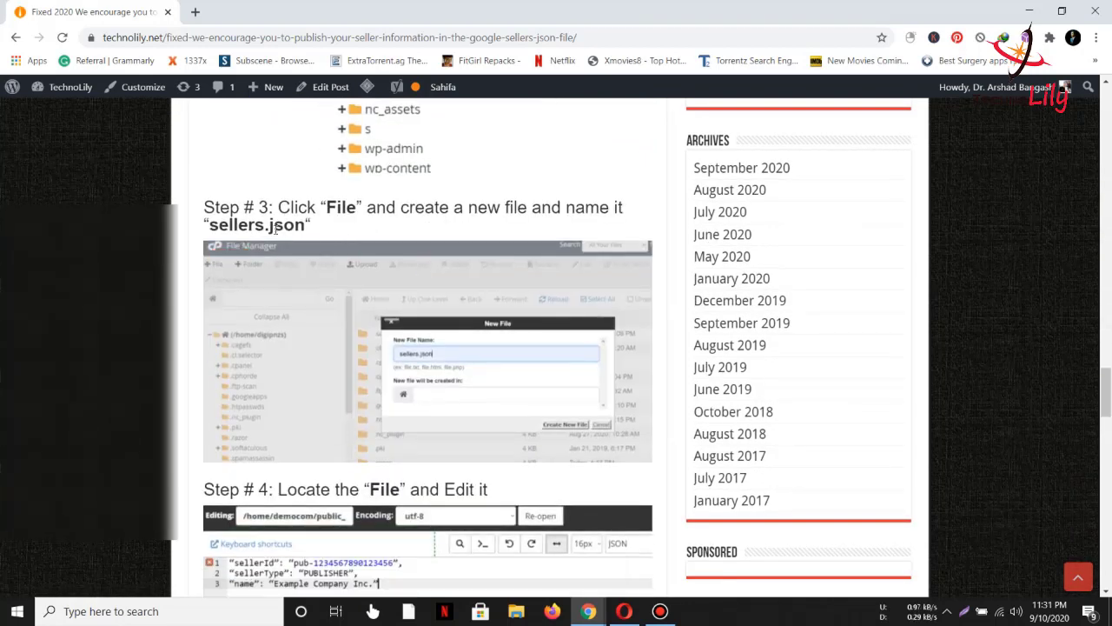
Copy the file name sellers.json from the Step # 3 heading of the article
drag(209, 227, 302, 228)
key(ctrl+c)
right_click(296, 228)
click(317, 237)
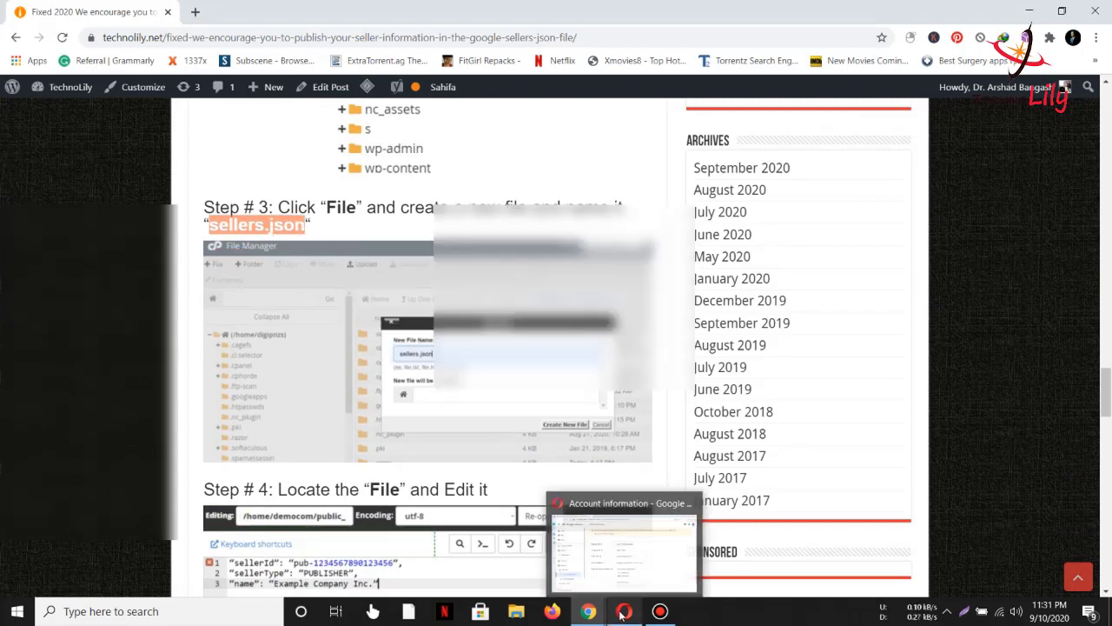
Switch back to the cPanel File Manager, create the new file sellers.json in /public_html and locate it in the listing
click(599, 538)
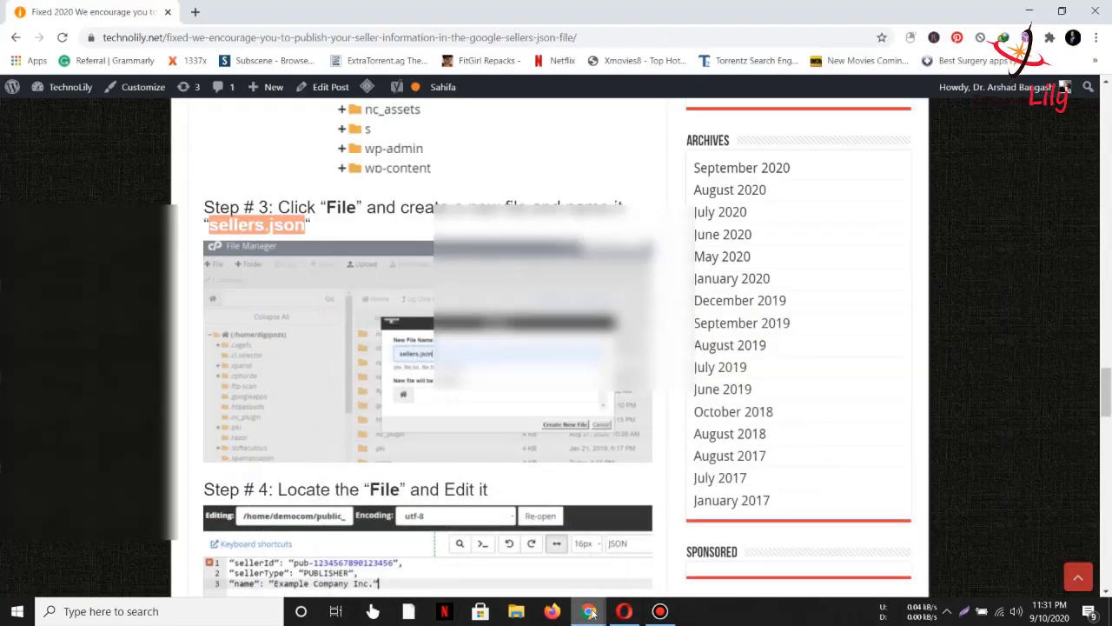
click(588, 611)
mouse_move(588, 610)
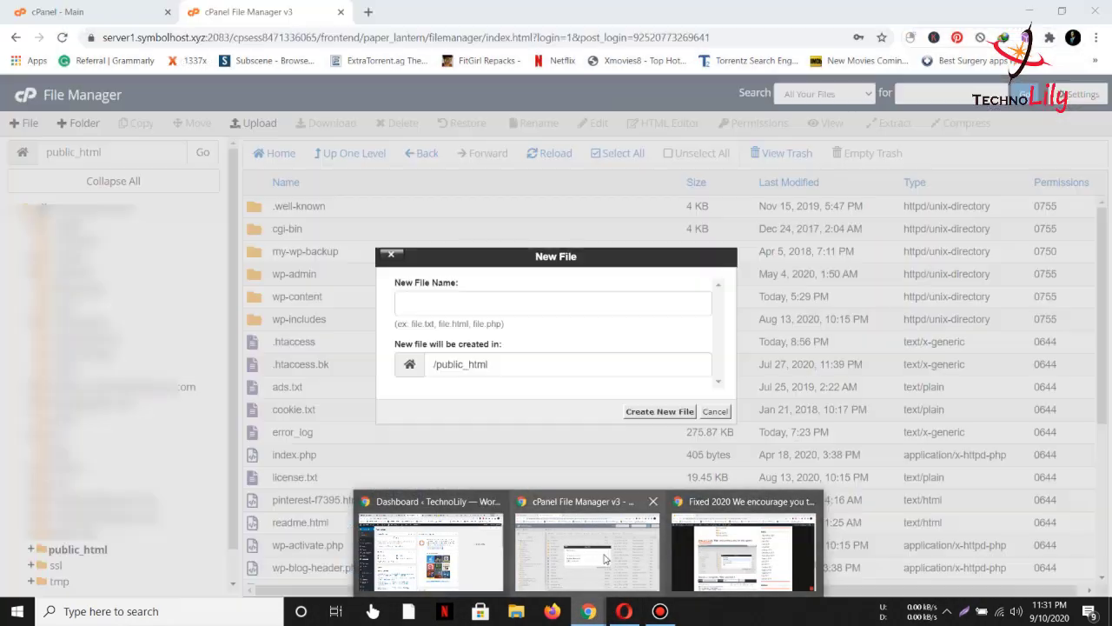
click(587, 549)
click(426, 304)
click(427, 310)
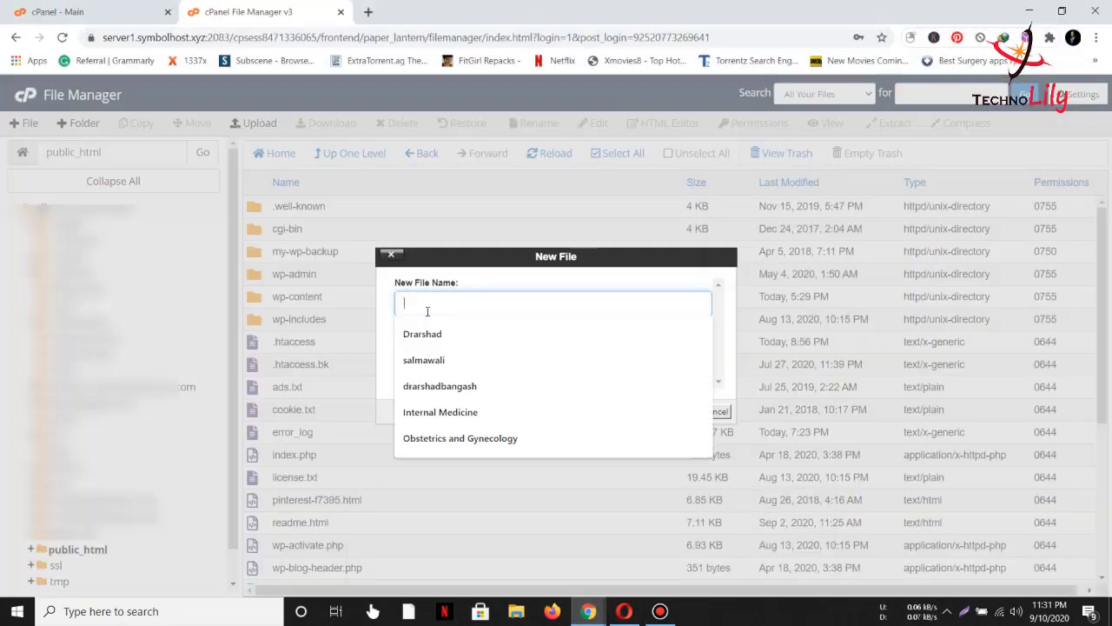
key(ctrl+v)
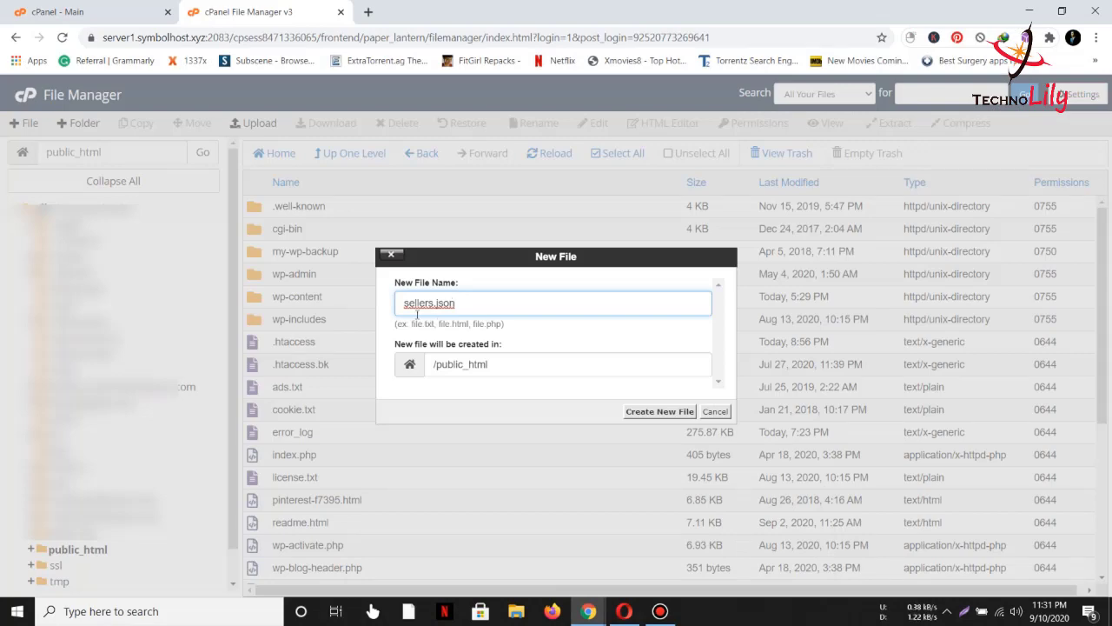
click(649, 414)
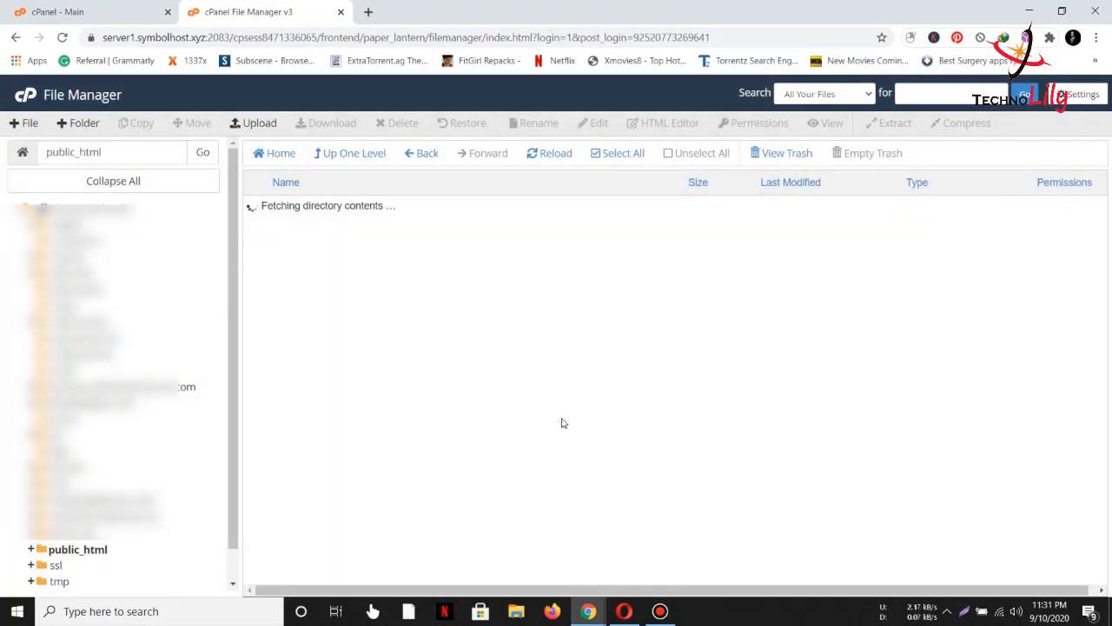
scroll(420, 406, down, 2)
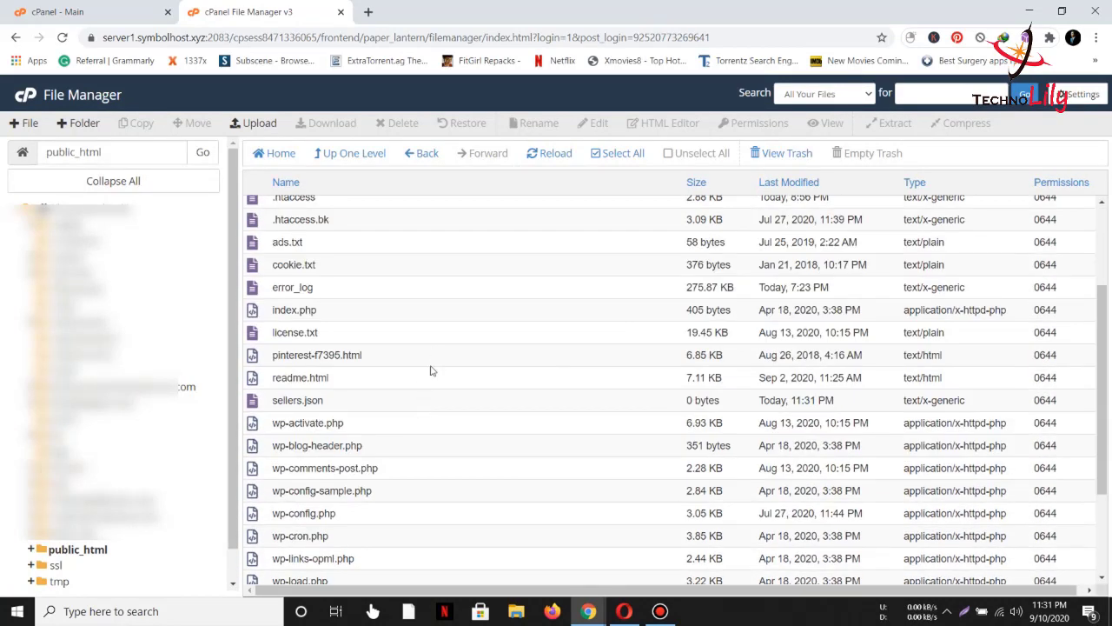
Open /public_html/sellers.json for editing, accepting the offered character encoding
right_click(329, 400)
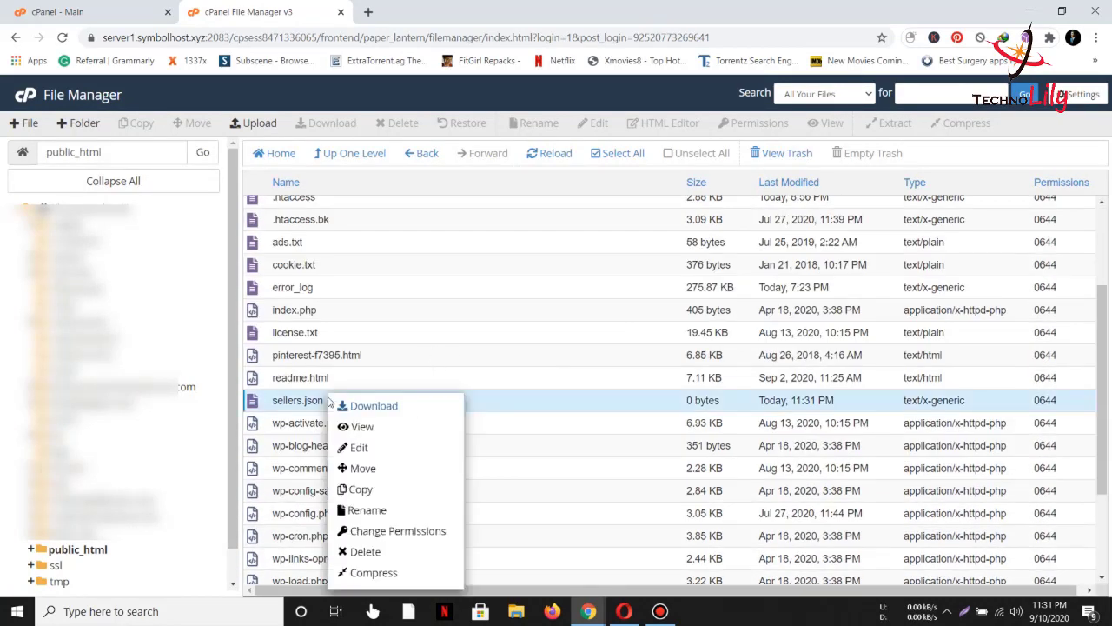
click(366, 446)
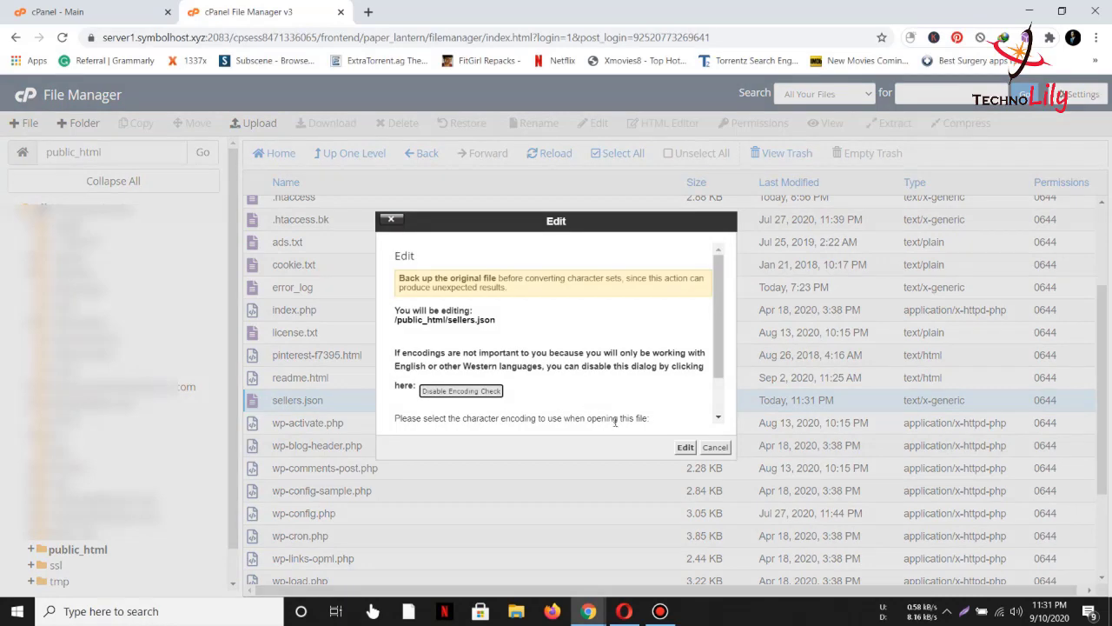
click(685, 448)
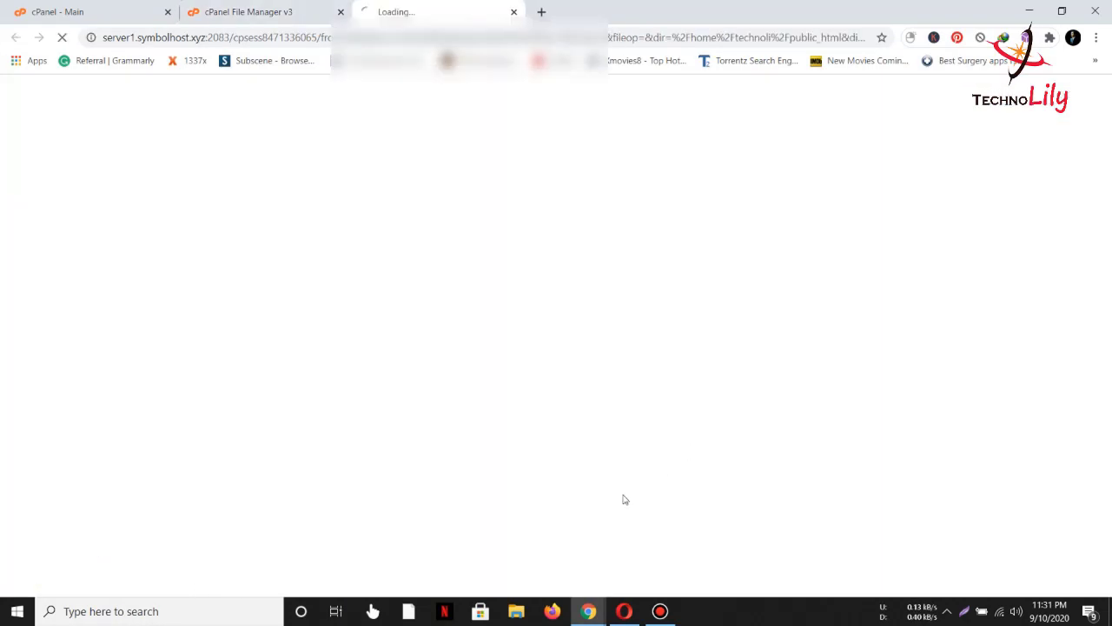
Switch to the TechnoLily article and copy the first code sample under Step # 5, with the sellerId, sellerType and name lines
click(623, 613)
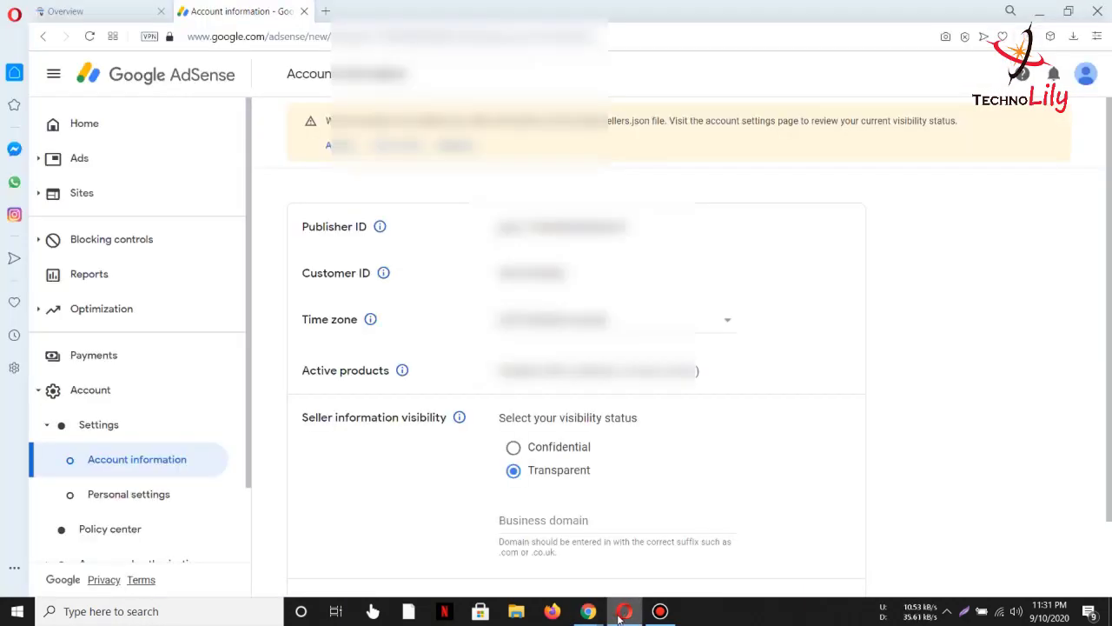
click(589, 611)
click(738, 552)
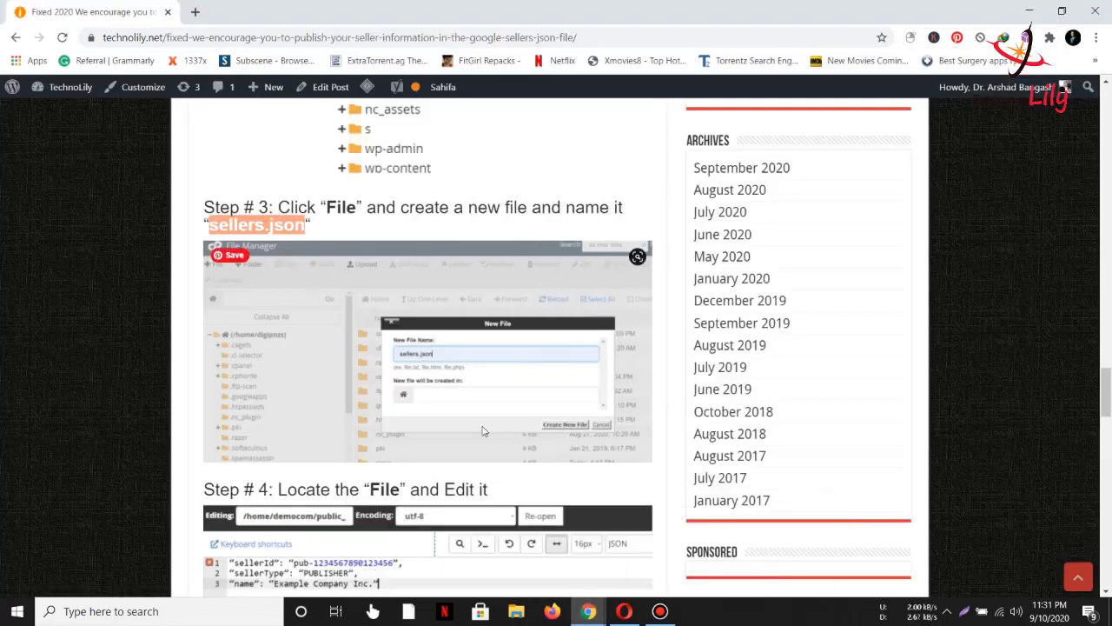
scroll(470, 417, down, 7)
scroll(449, 397, up, 5)
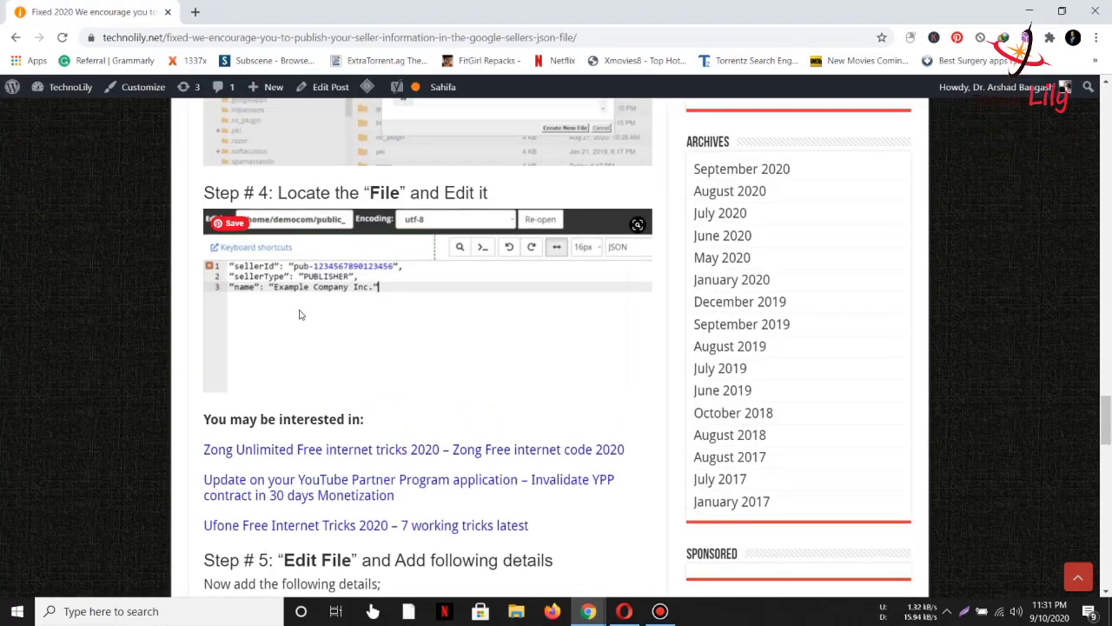
scroll(300, 315, down, 4)
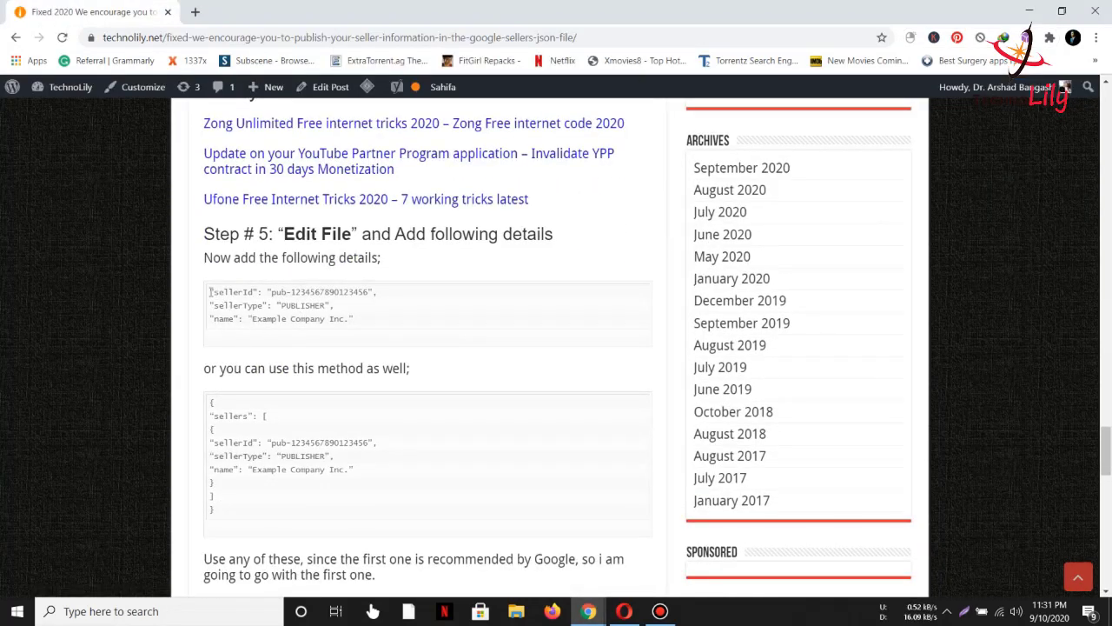
drag(210, 292, 372, 319)
right_click(301, 293)
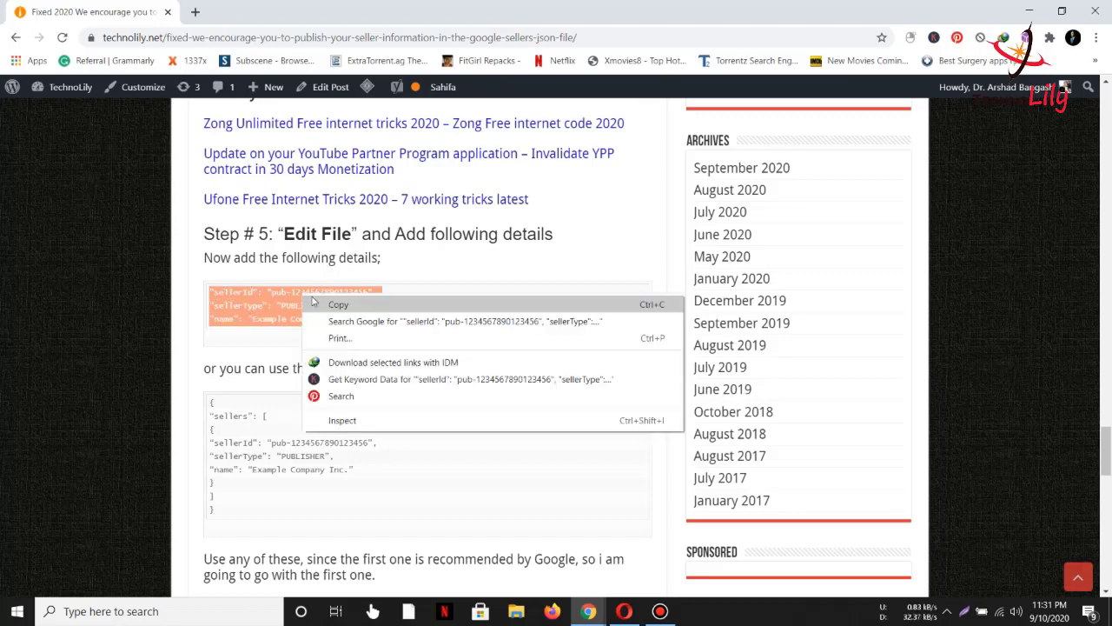
click(315, 302)
Fill sellers.json with the copied lines, using the account's own publisher ID and payee name, then save the changes and close the editor
click(624, 611)
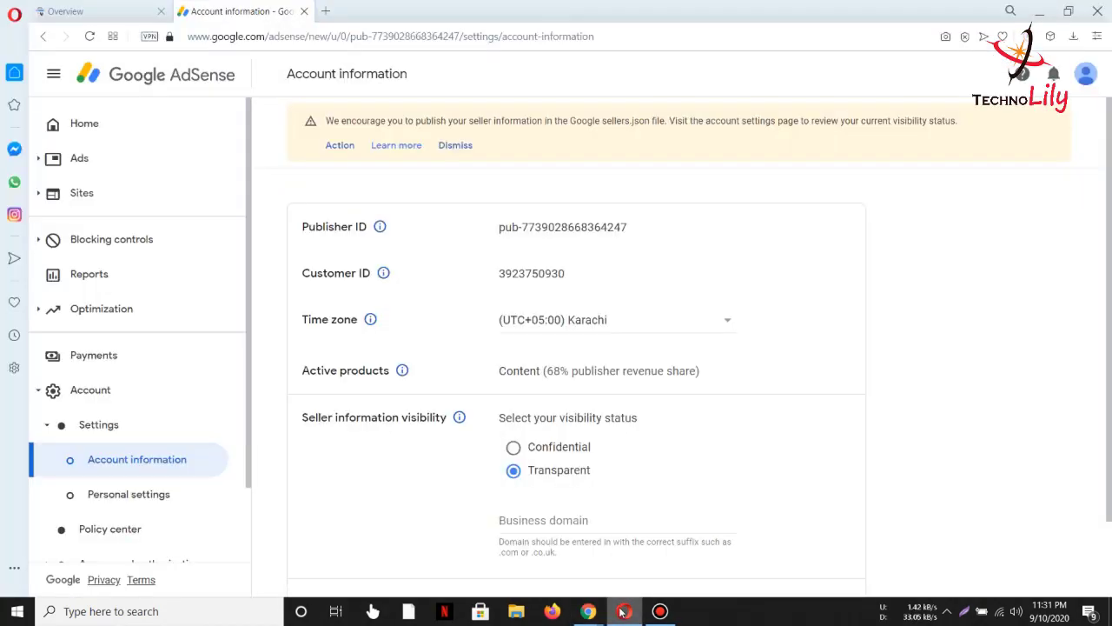
click(588, 610)
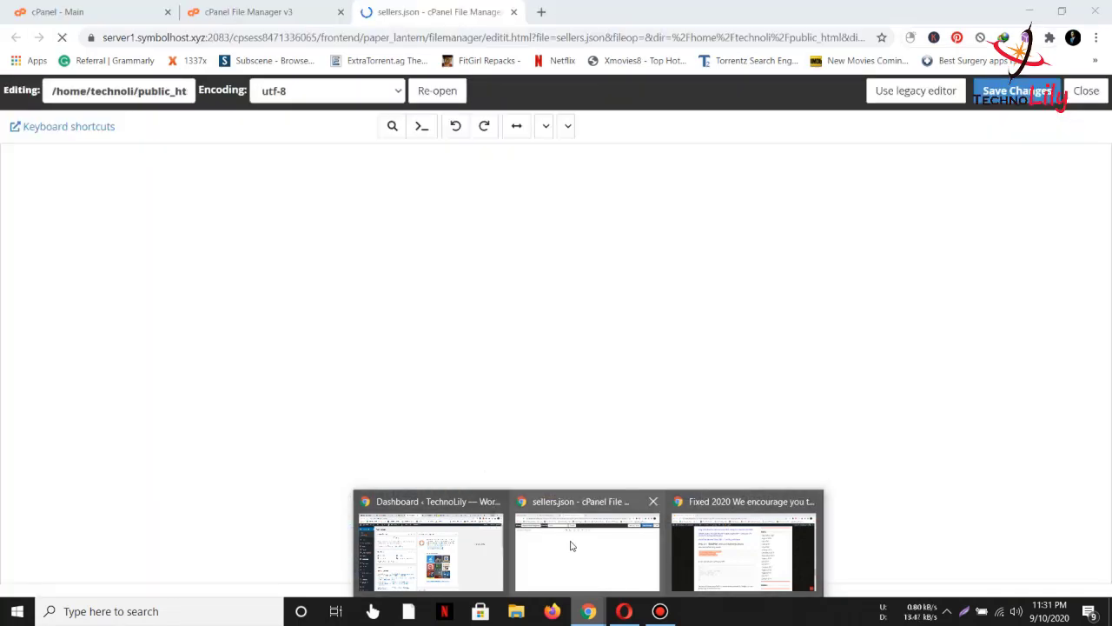
click(571, 544)
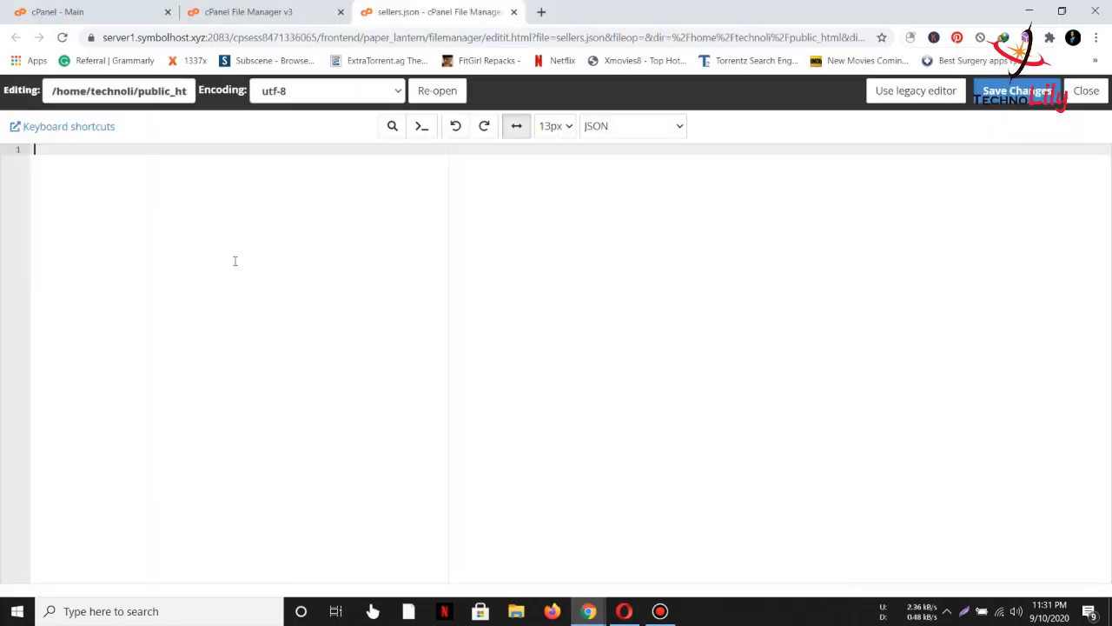
key(ctrl+v)
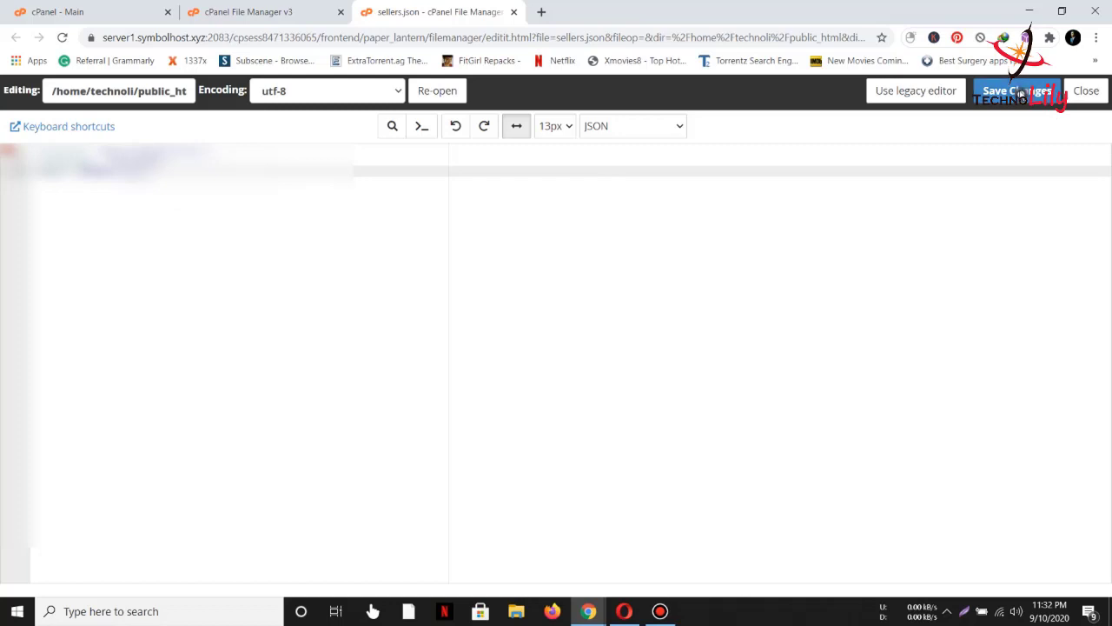
click(1021, 100)
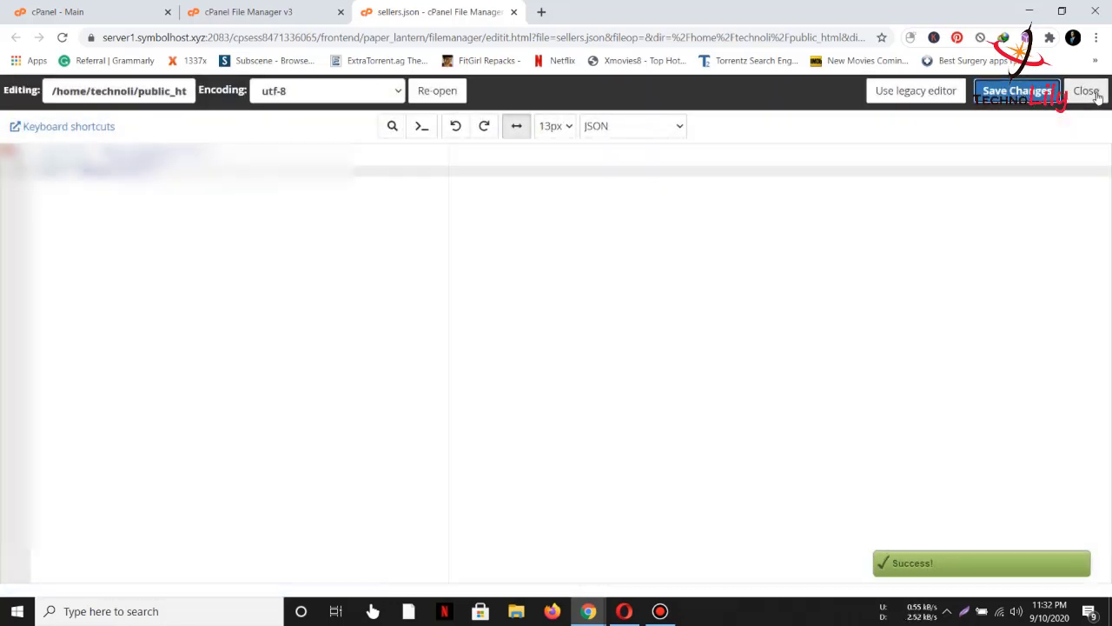
click(1088, 92)
scroll(448, 465, up, 2)
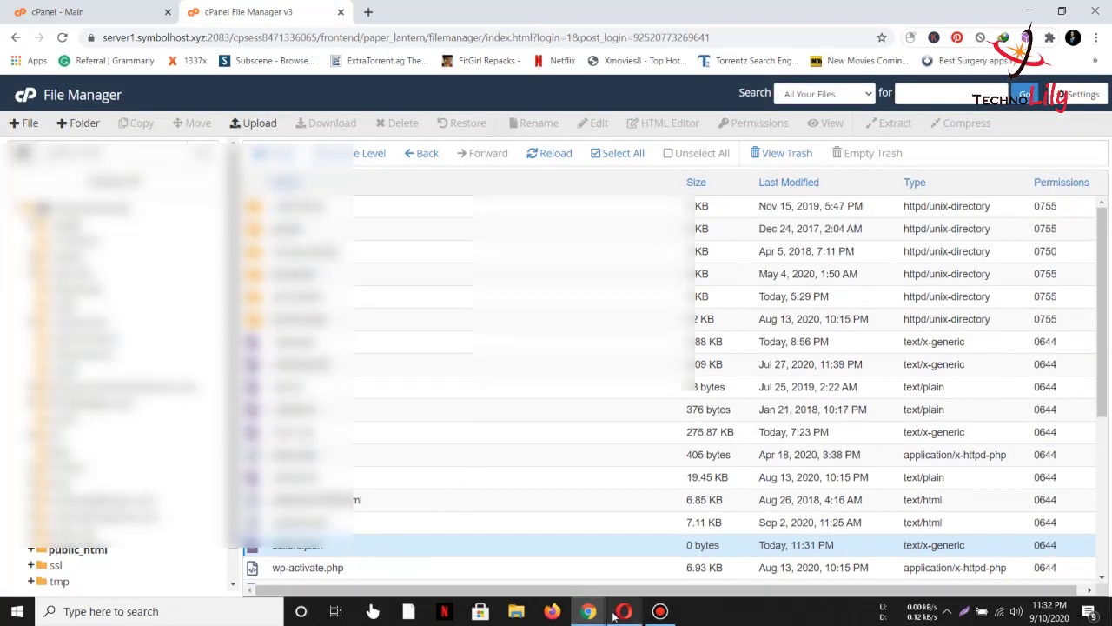
Return to the TechnoLily article and examine the notes on Seller ID, Seller Type and Name and the Step # 6 instructions
click(624, 611)
mouse_move(588, 610)
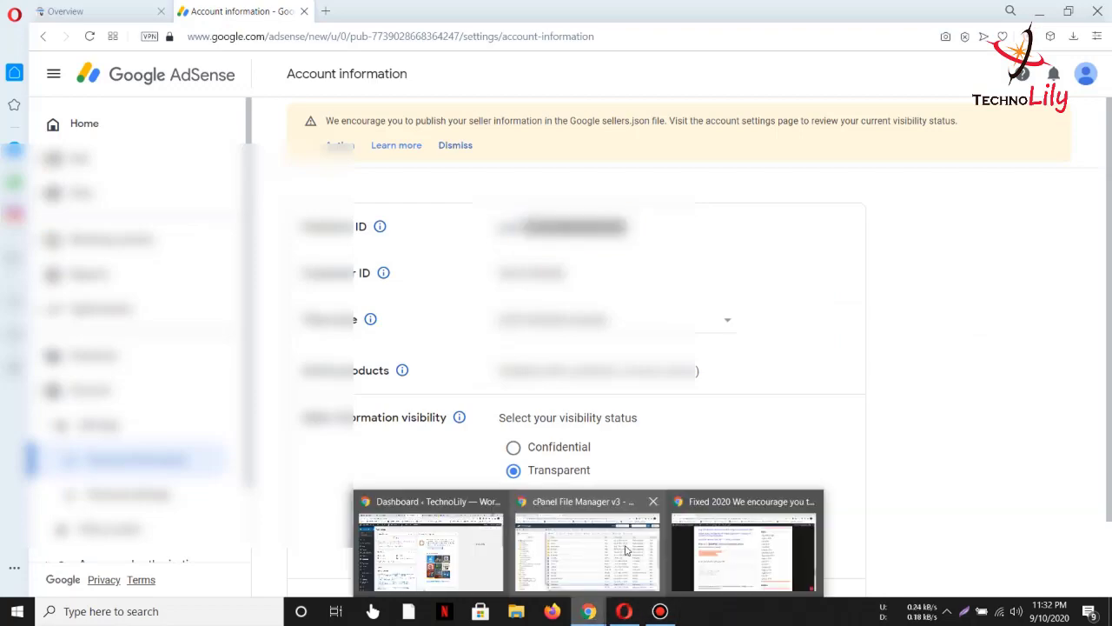
mouse_move(626, 549)
click(743, 552)
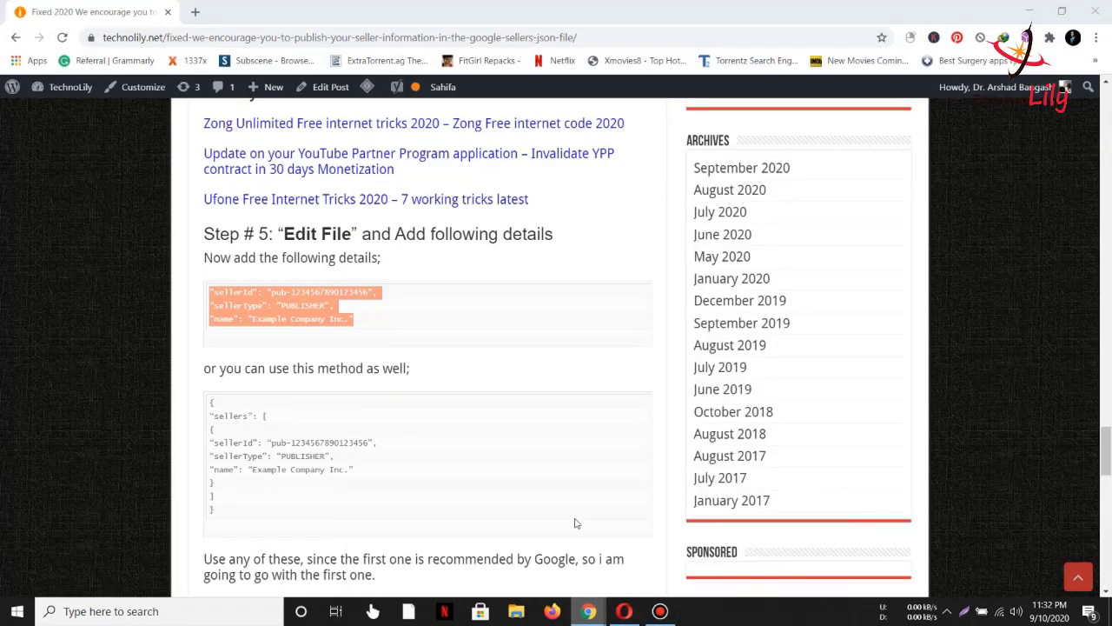
scroll(576, 521, down, 5)
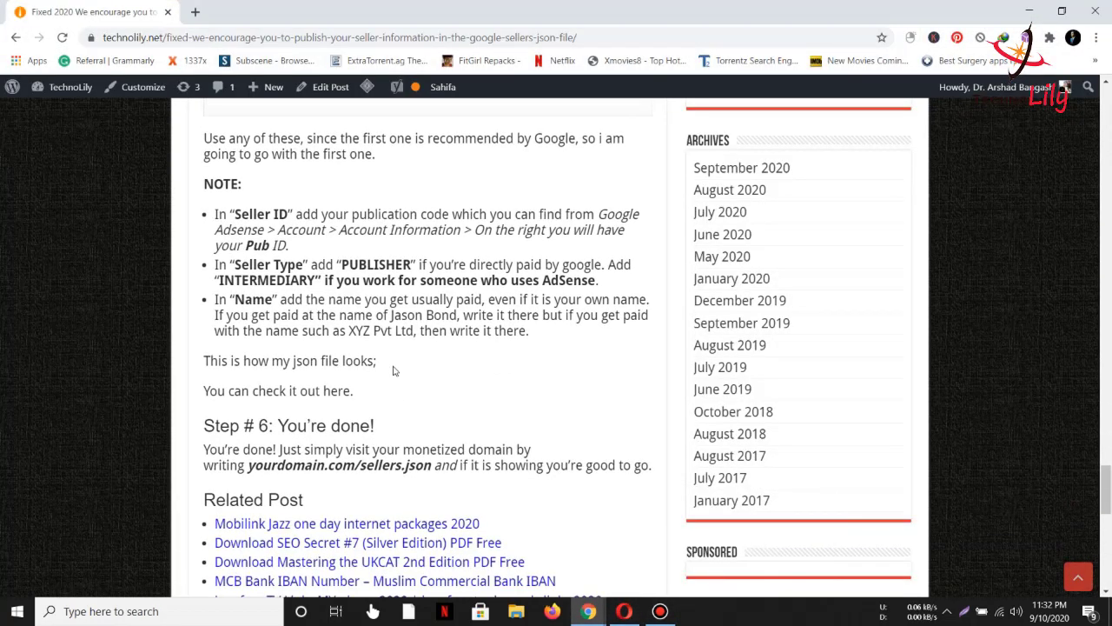
scroll(392, 371, down, 2)
scroll(394, 368, up, 1)
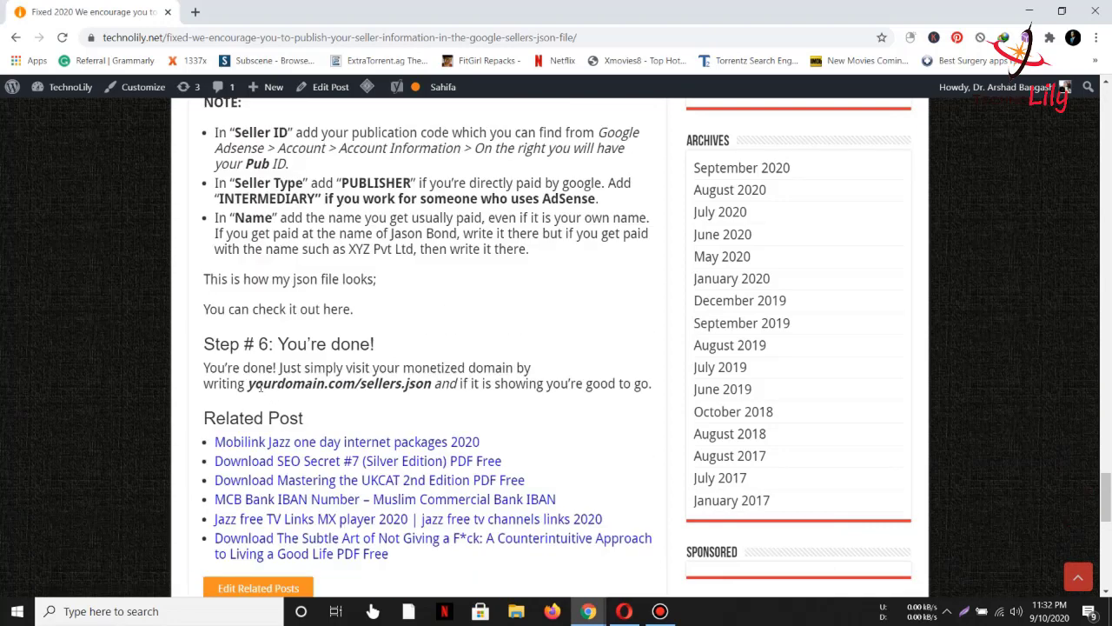
scroll(318, 360, up, 4)
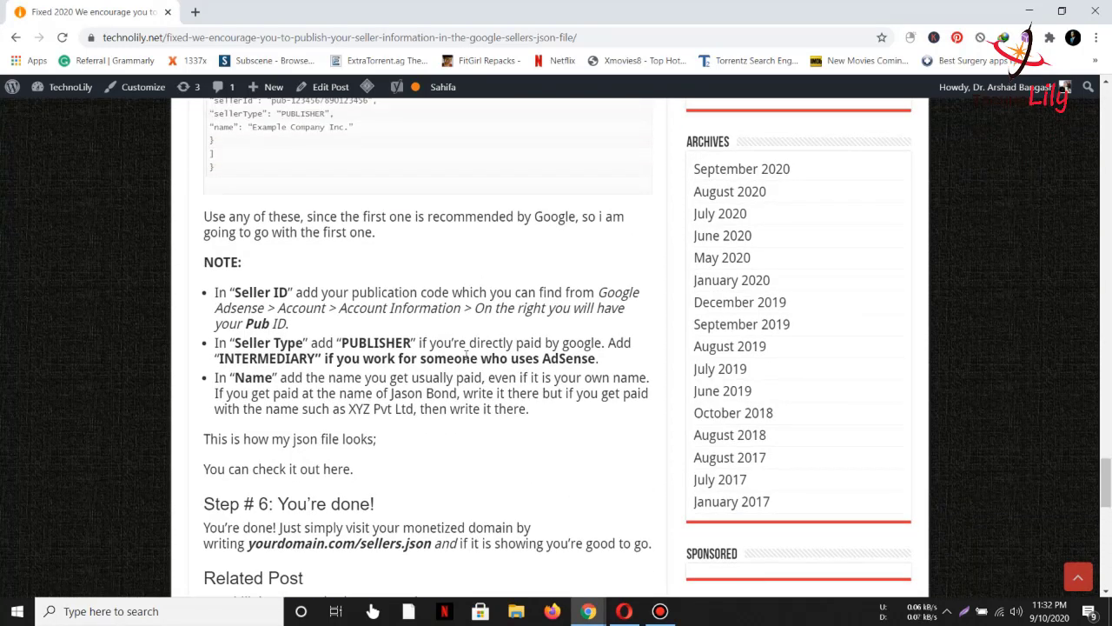
scroll(414, 412, up, 3)
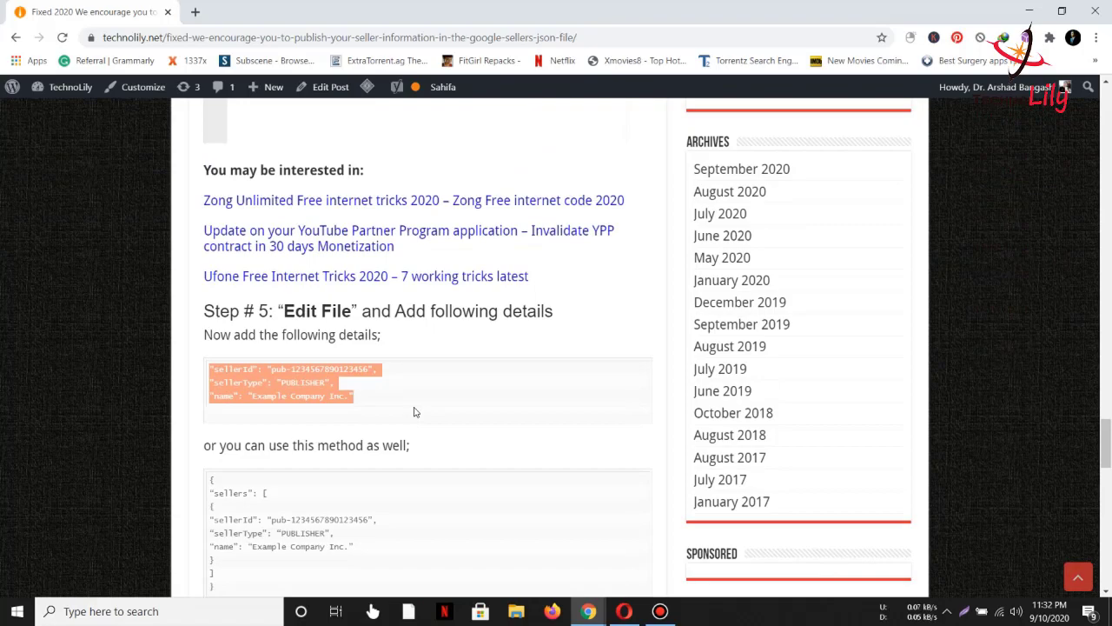
scroll(414, 411, down, 3)
scroll(502, 401, down, 9)
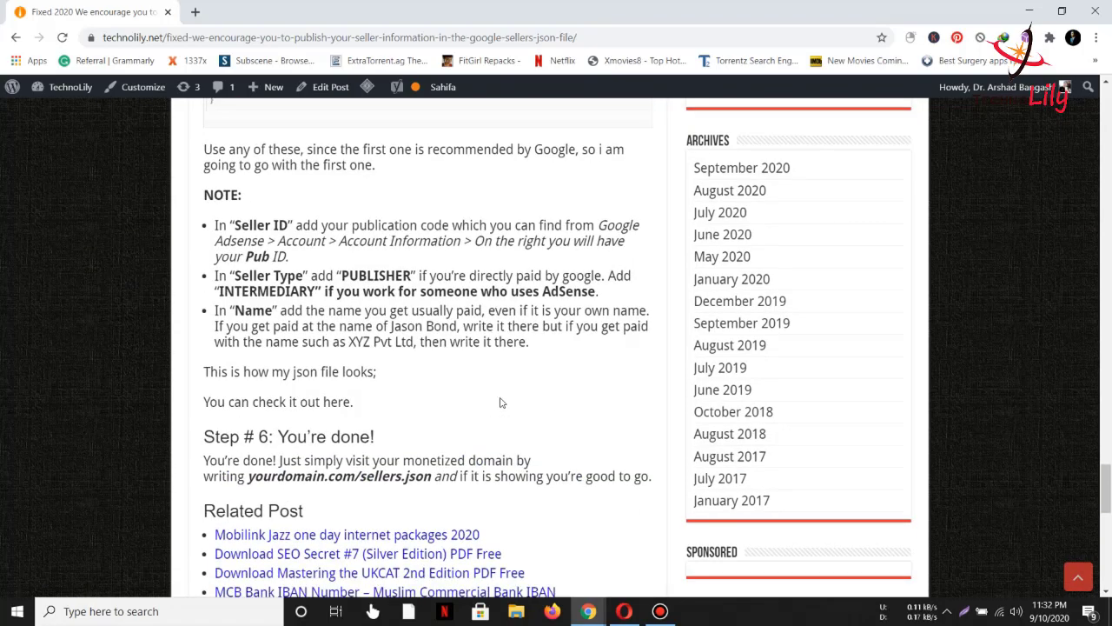
scroll(495, 402, up, 8)
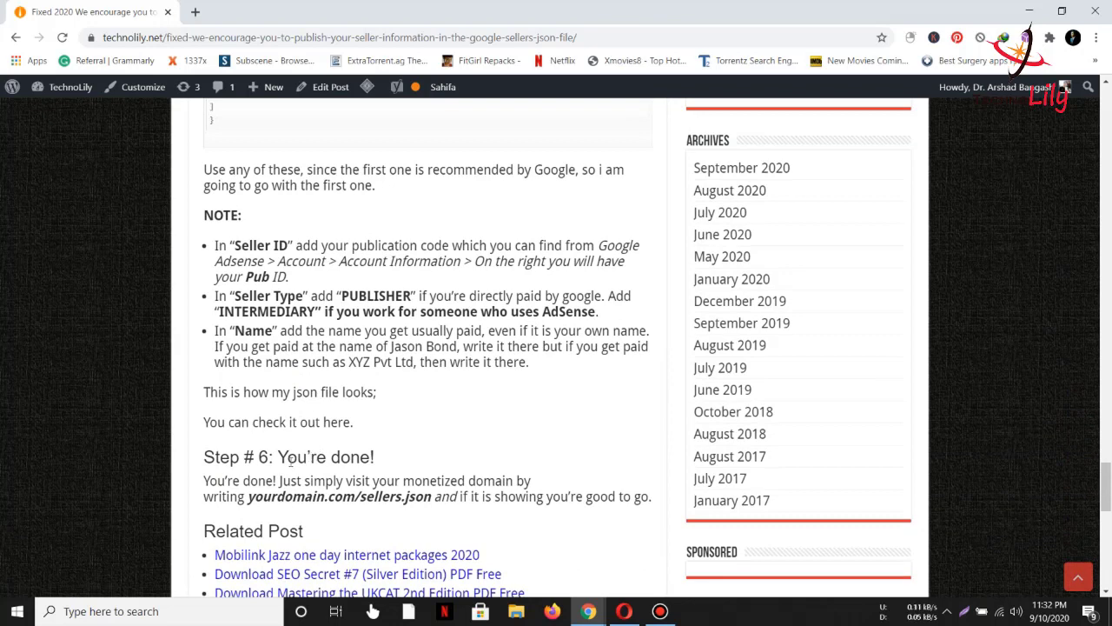
scroll(290, 461, down, 2)
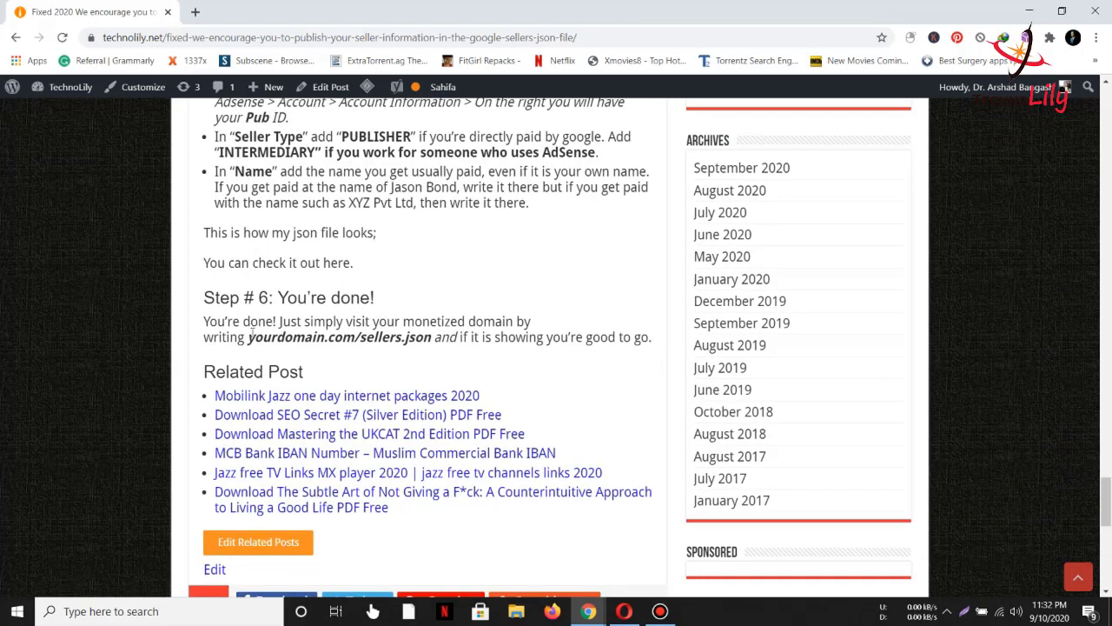
Copy the file name sellers.json from the sample address in the article's Step # 6
drag(248, 337, 361, 337)
click(469, 336)
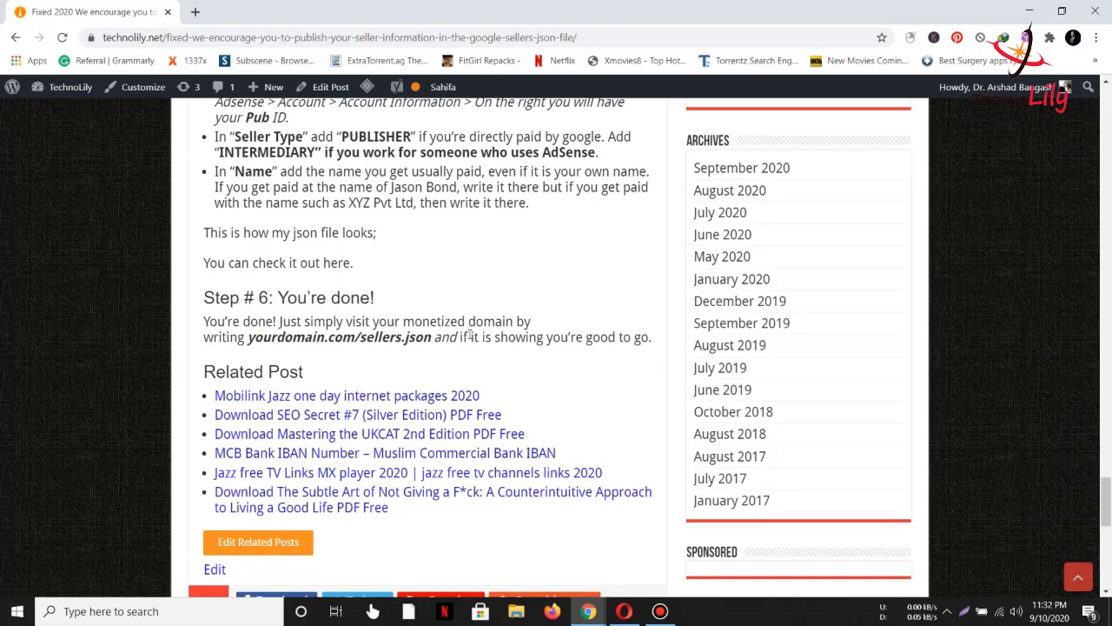
mouse_move(360, 338)
mouse_down()
mouse_move(423, 342)
mouse_move(360, 340)
mouse_up()
click(370, 349)
right_click(371, 341)
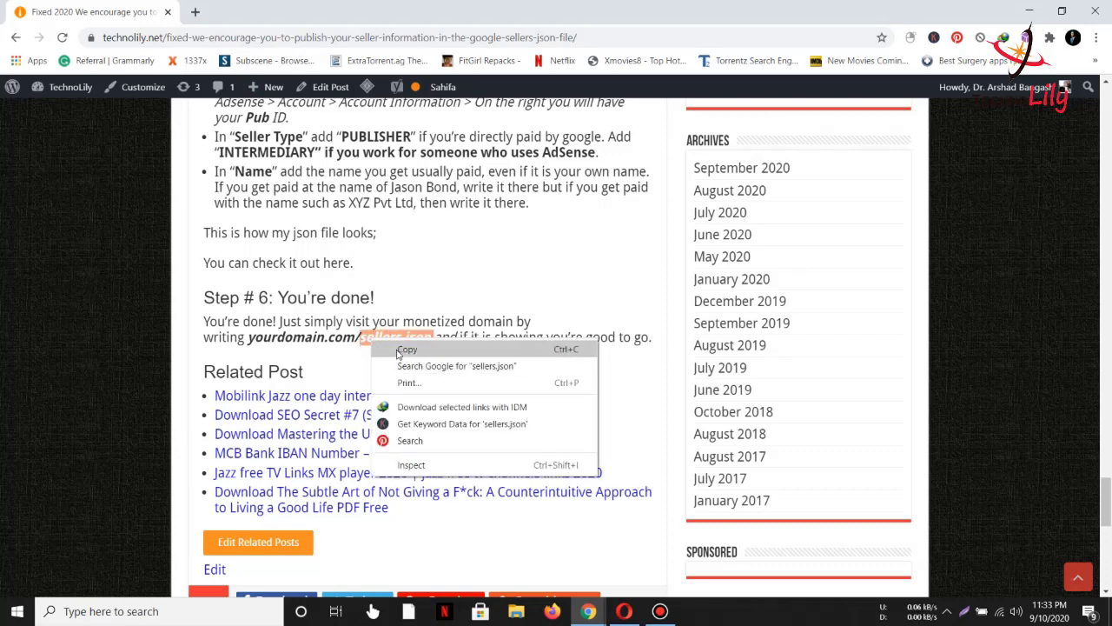
click(406, 348)
drag(169, 37, 616, 38)
key(BackSpace)
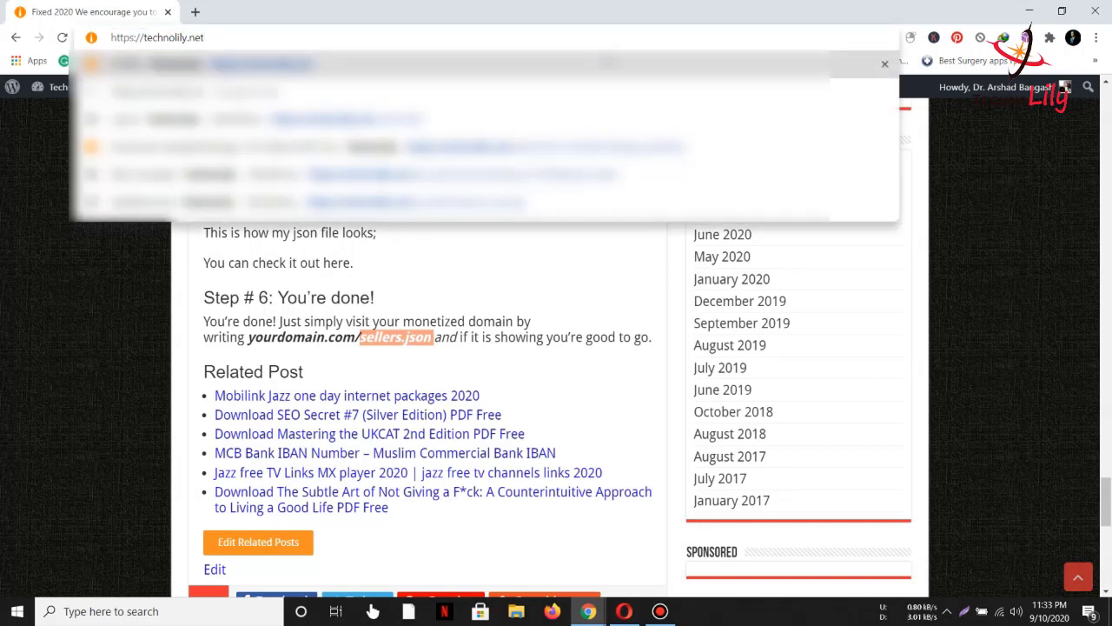
text(/)
key(ctrl+v)
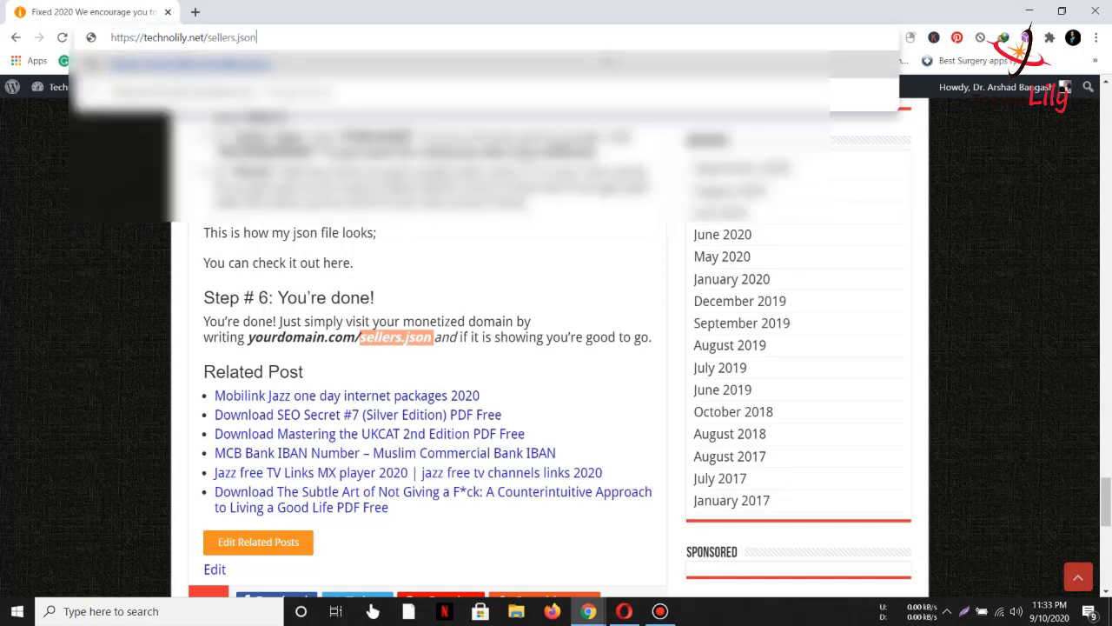
key(Return)
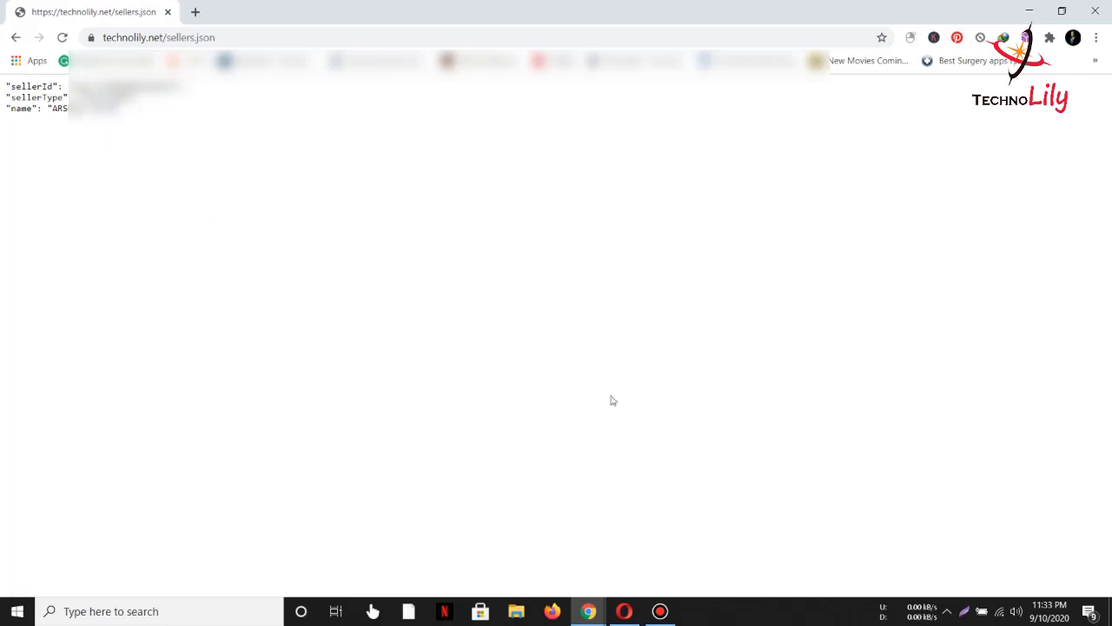
click(624, 611)
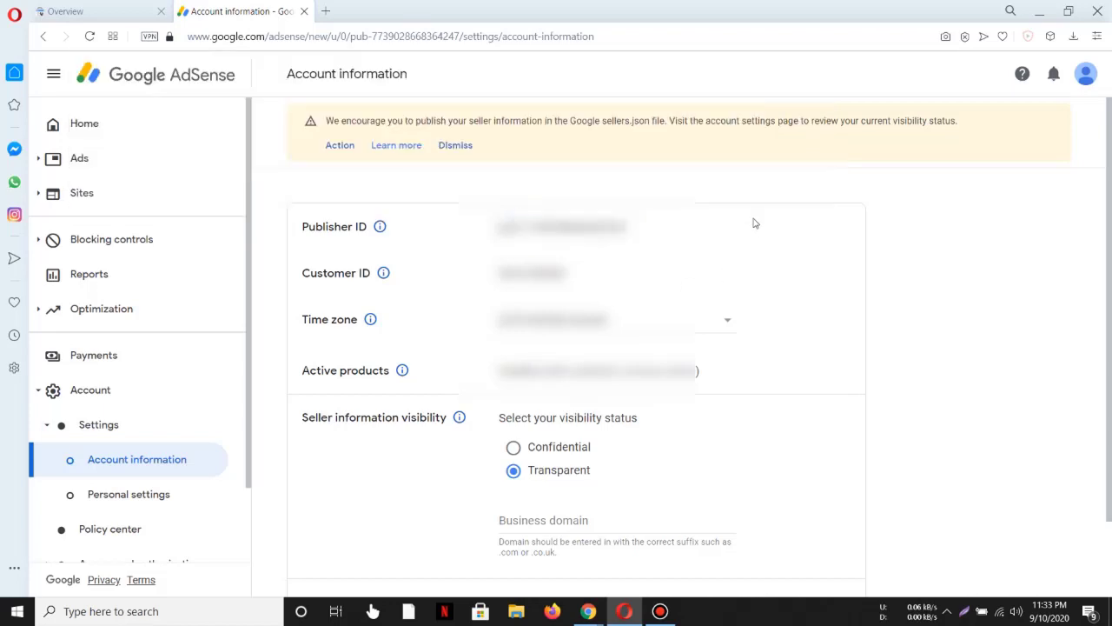
click(660, 611)
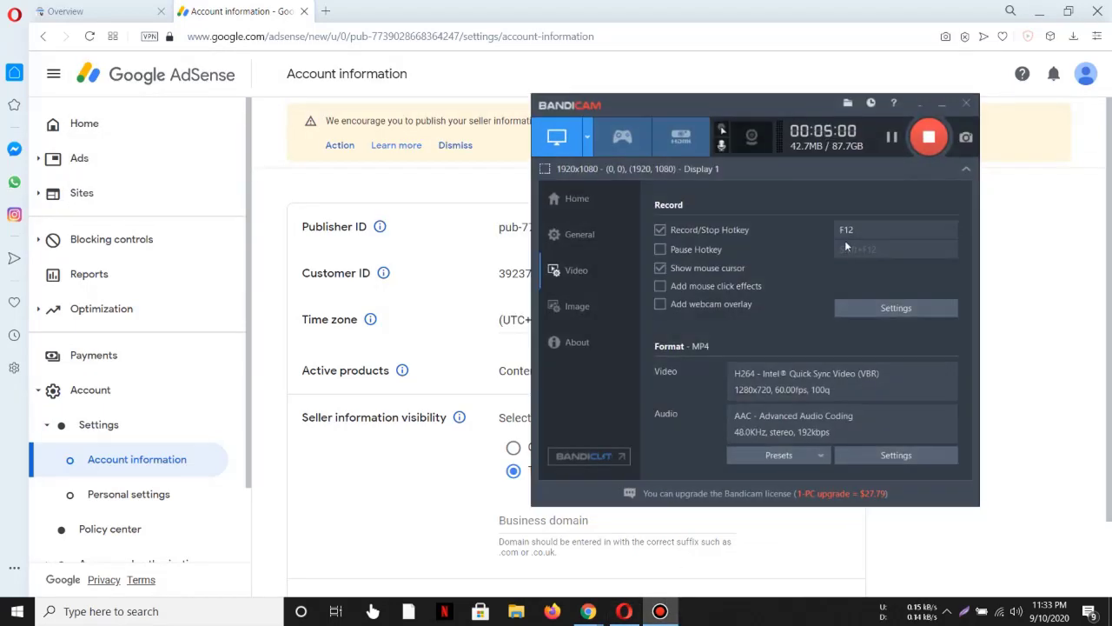